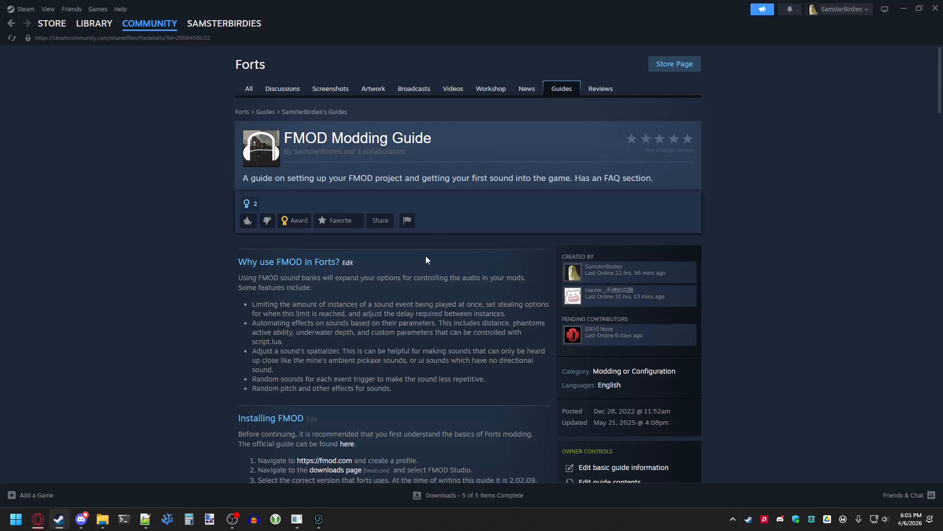
- Check the product version in the Details properties of fmodstudio.dll in the Forts game folder
{"action": "scroll", "coordinate": [425, 259], "scroll_direction": "down", "scroll_amount": 2}
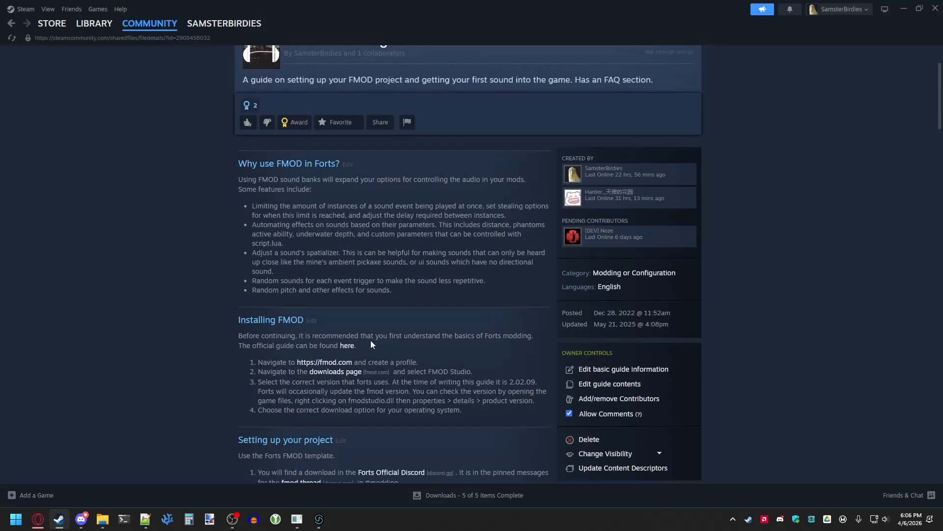
{"action": "mouse_move", "coordinate": [102, 519]}
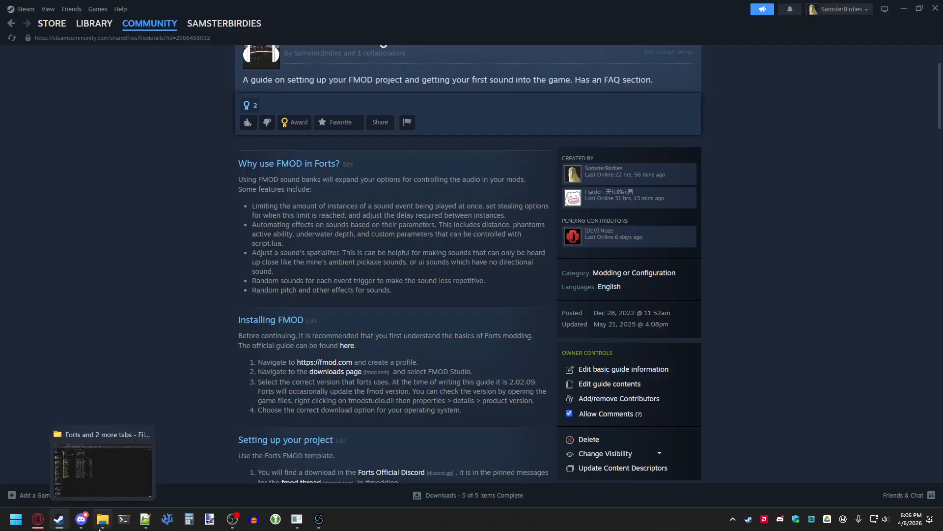
{"action": "left_click", "coordinate": [112, 472]}
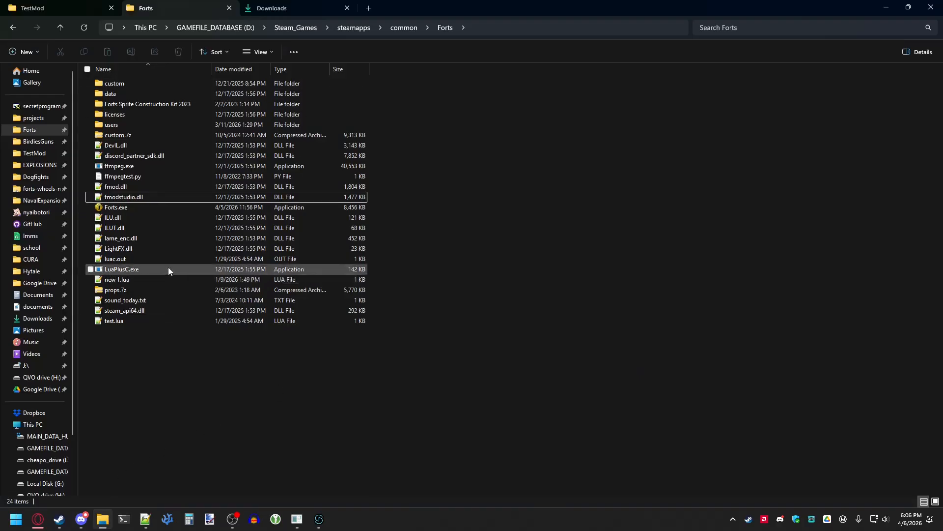
{"action": "left_click", "coordinate": [161, 197]}
{"action": "right_click", "coordinate": [161, 198]}
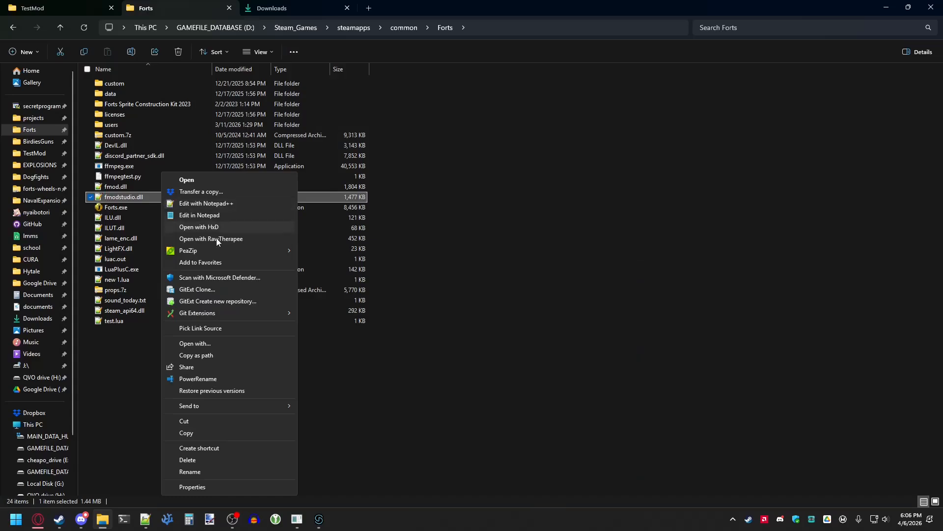
{"action": "left_click", "coordinate": [241, 488]}
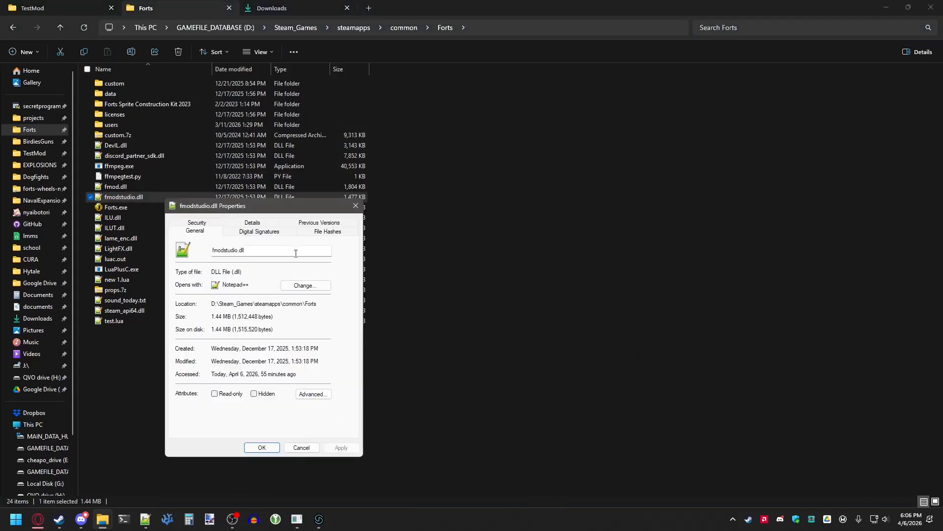
{"action": "left_click", "coordinate": [259, 225]}
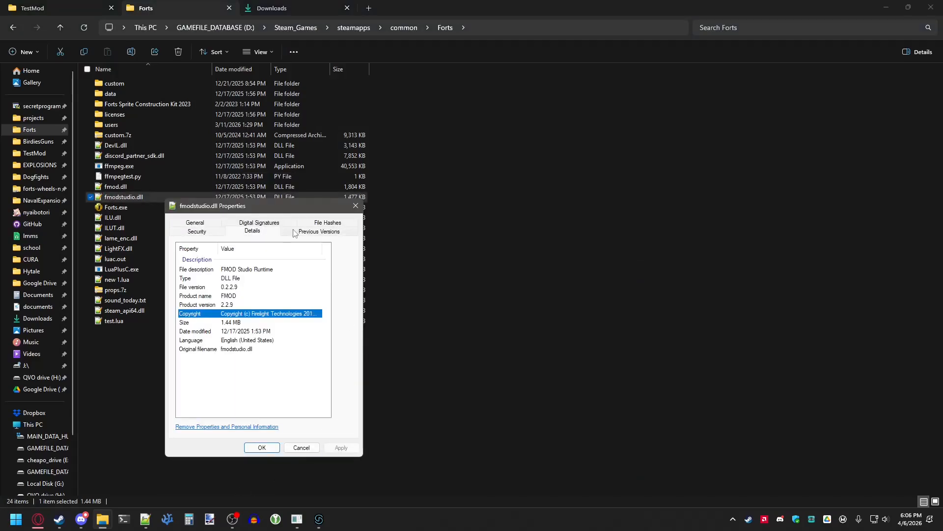
{"action": "left_click", "coordinate": [236, 305]}
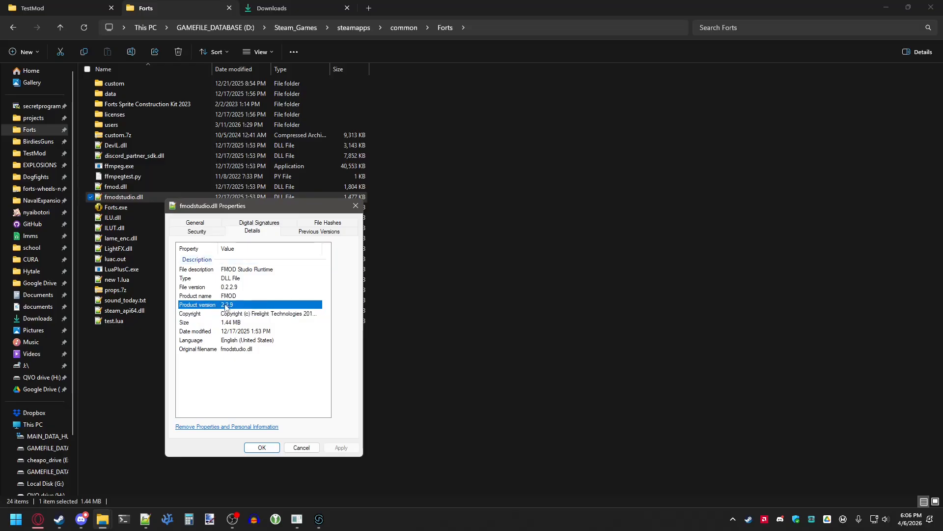
- Try to download FMOD Studio 2.02.34 for Windows (64-bit) from the FMOD download page
{"action": "mouse_move", "coordinate": [38, 519]}
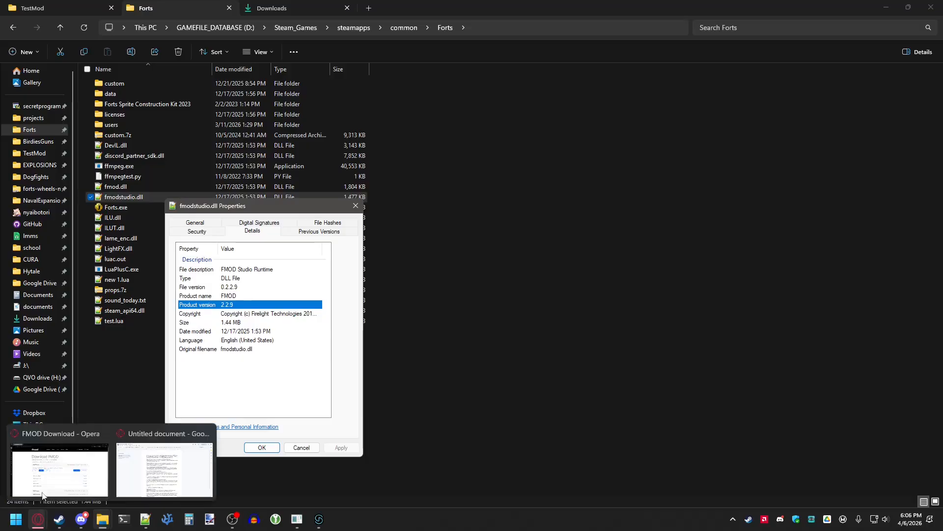
{"action": "left_click", "coordinate": [43, 495]}
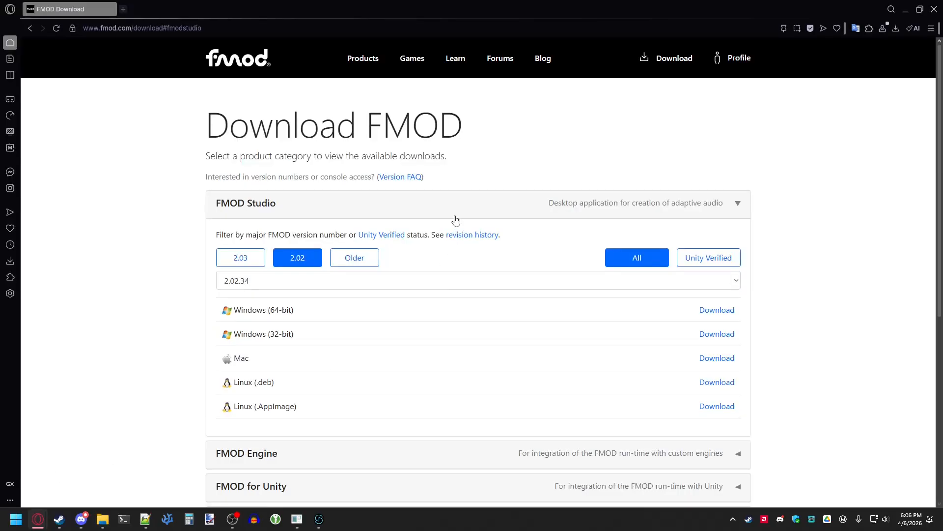
{"action": "left_click", "coordinate": [744, 60]}
{"action": "left_click", "coordinate": [743, 60]}
{"action": "left_click", "coordinate": [671, 60]}
{"action": "left_click", "coordinate": [313, 283]}
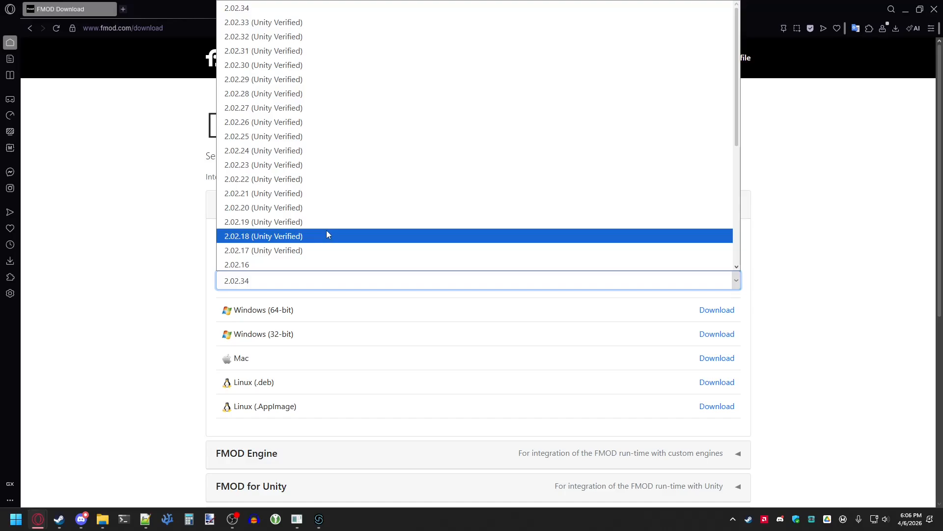
{"action": "left_click", "coordinate": [174, 273]}
{"action": "left_click", "coordinate": [709, 311]}
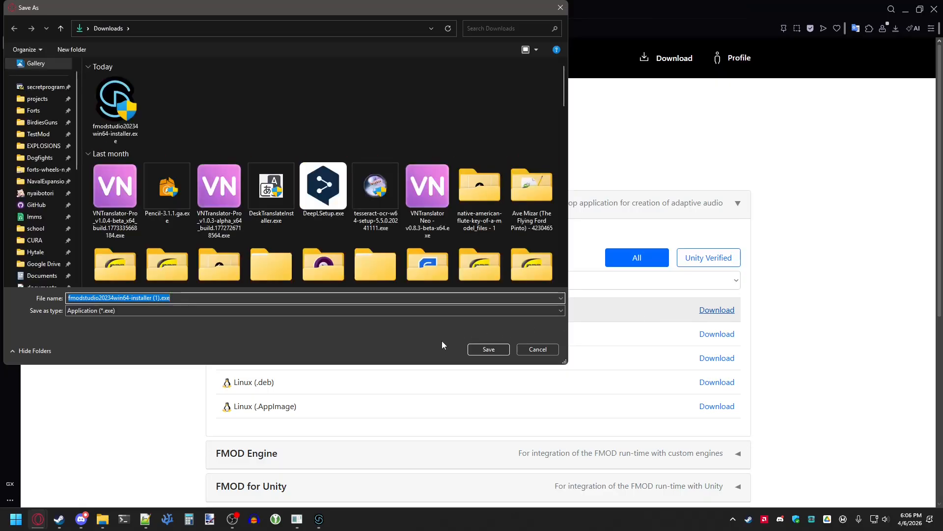
{"action": "left_click", "coordinate": [538, 349]}
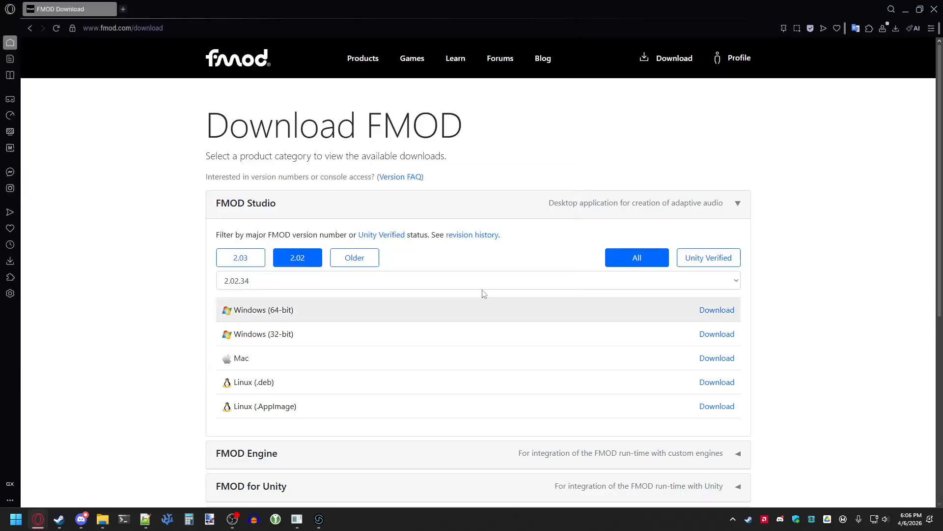
- Run the fmodstudio20234win64 installer from Downloads and install FMOD Studio 2.02.34 with default components and destination folder
{"action": "mouse_move", "coordinate": [103, 518]}
{"action": "left_click", "coordinate": [112, 484]}
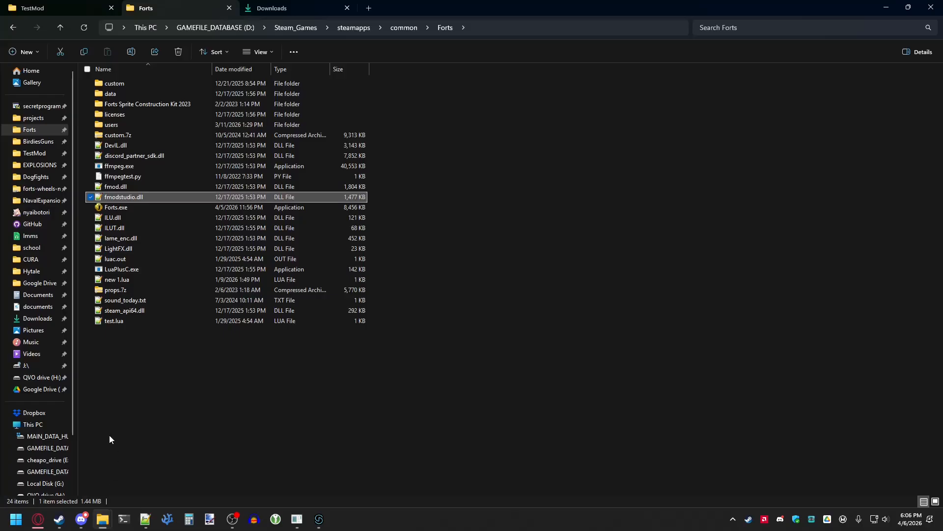
{"action": "left_click", "coordinate": [273, 8]}
{"action": "left_click", "coordinate": [129, 114]}
{"action": "double_click", "coordinate": [132, 114]}
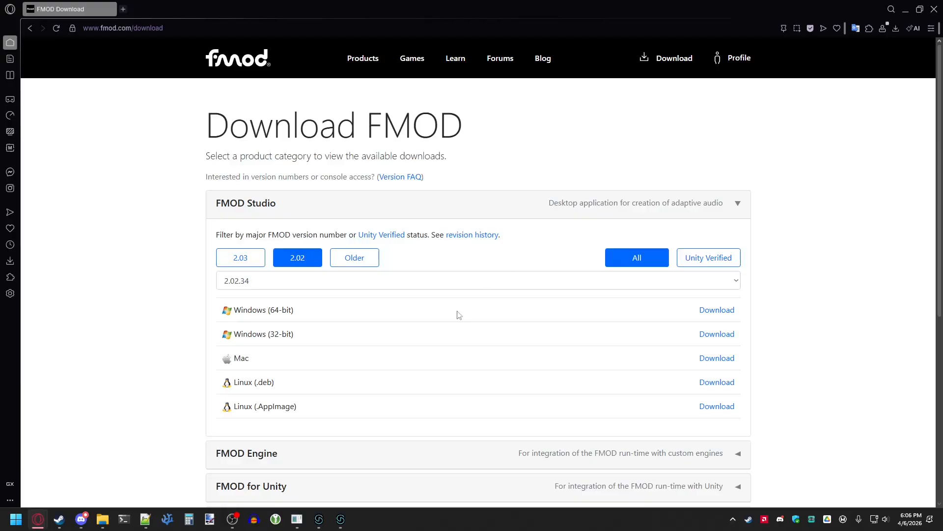
{"action": "left_click", "coordinate": [346, 515]}
{"action": "left_click", "coordinate": [519, 335]}
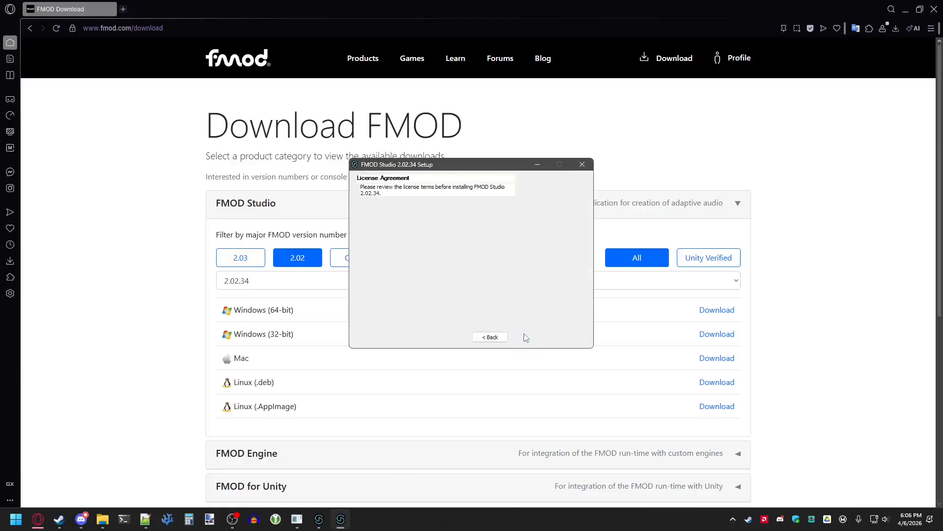
{"action": "left_click", "coordinate": [527, 337]}
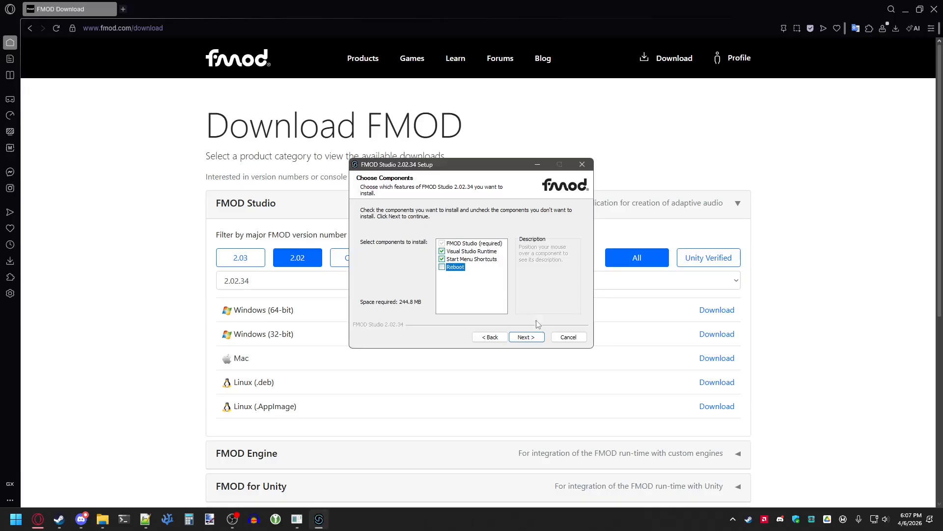
{"action": "left_click", "coordinate": [534, 338]}
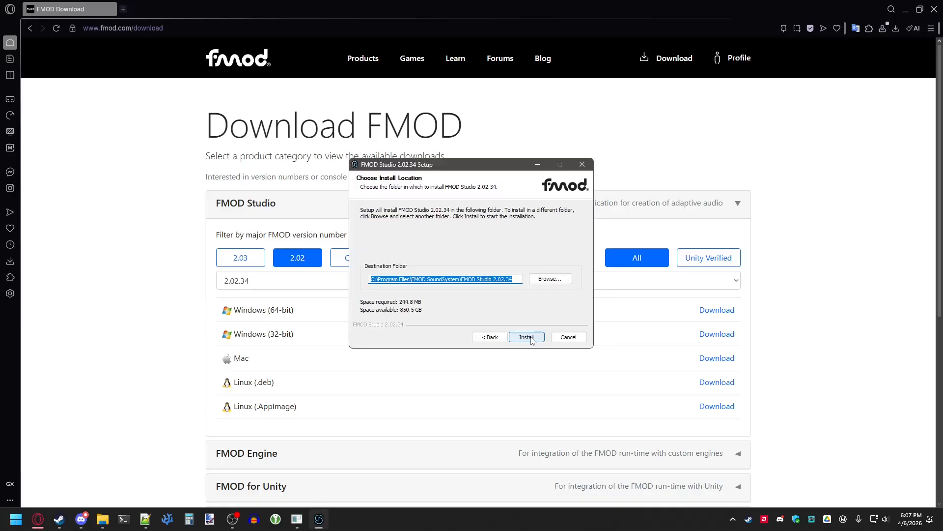
{"action": "left_click", "coordinate": [530, 338]}
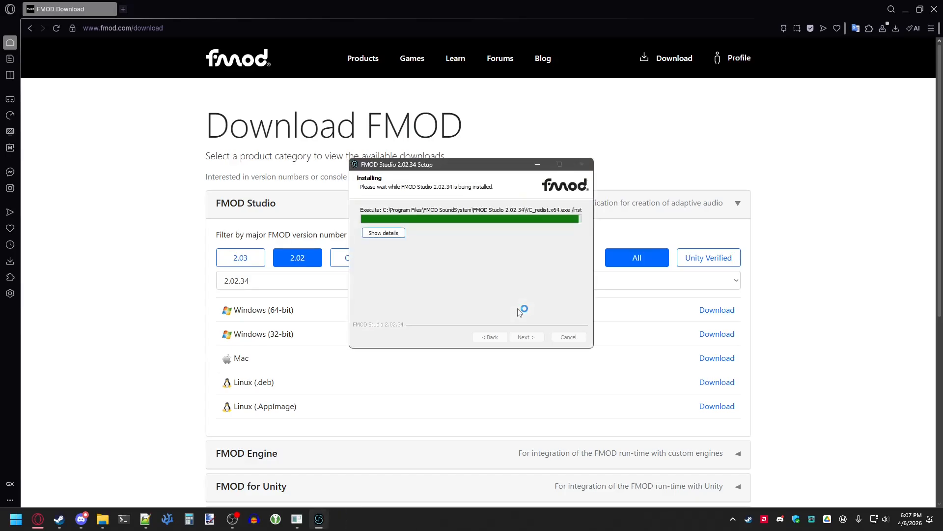
{"action": "left_click", "coordinate": [521, 339]}
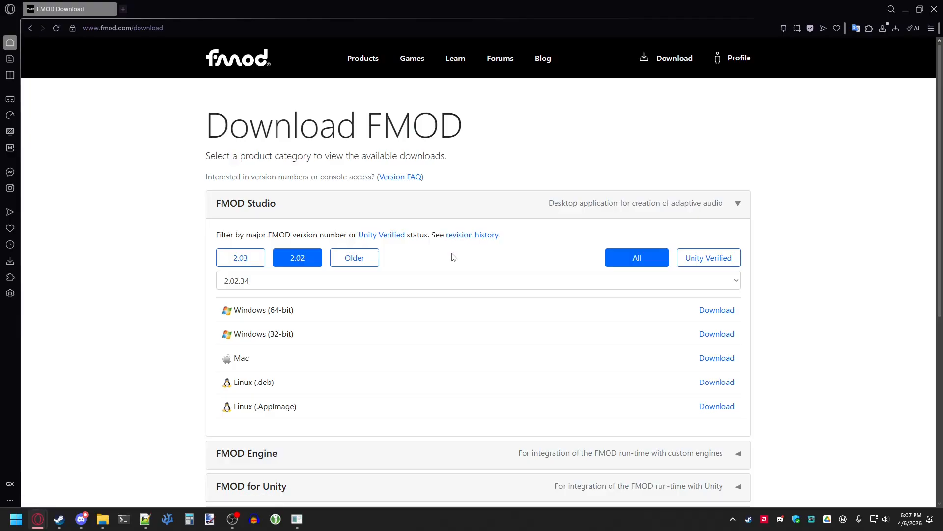
- Download Forts FMOD Template v3.zip from the pinned messages of the fmod thread in the modding channel
{"action": "left_click", "coordinate": [81, 519]}
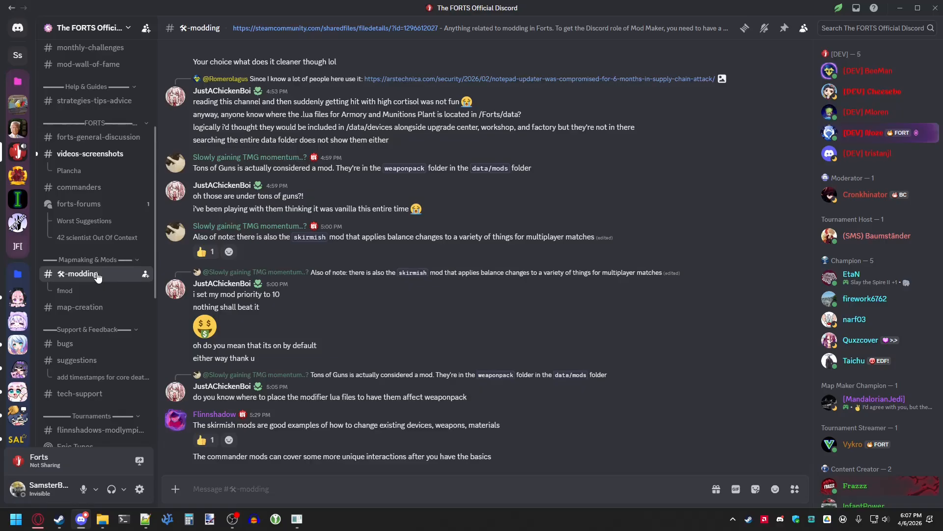
{"action": "left_click", "coordinate": [745, 28]}
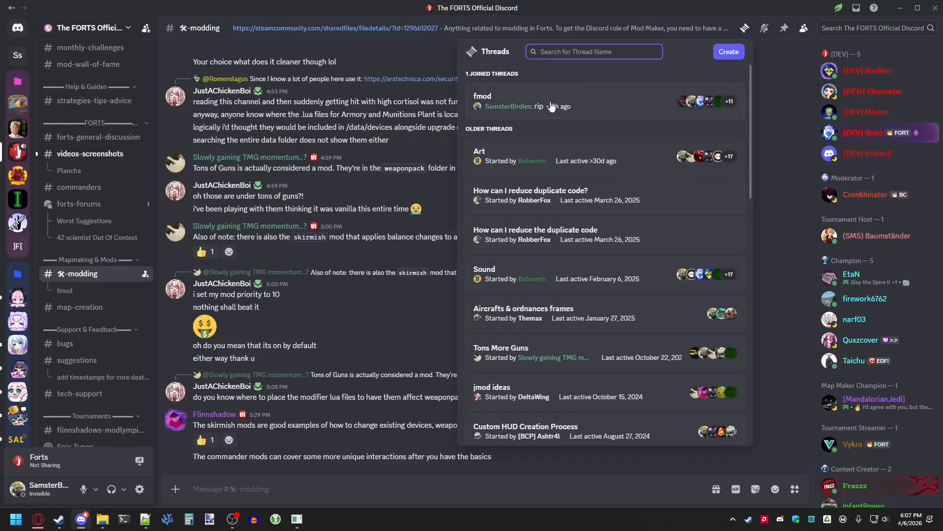
{"action": "left_click", "coordinate": [594, 100]}
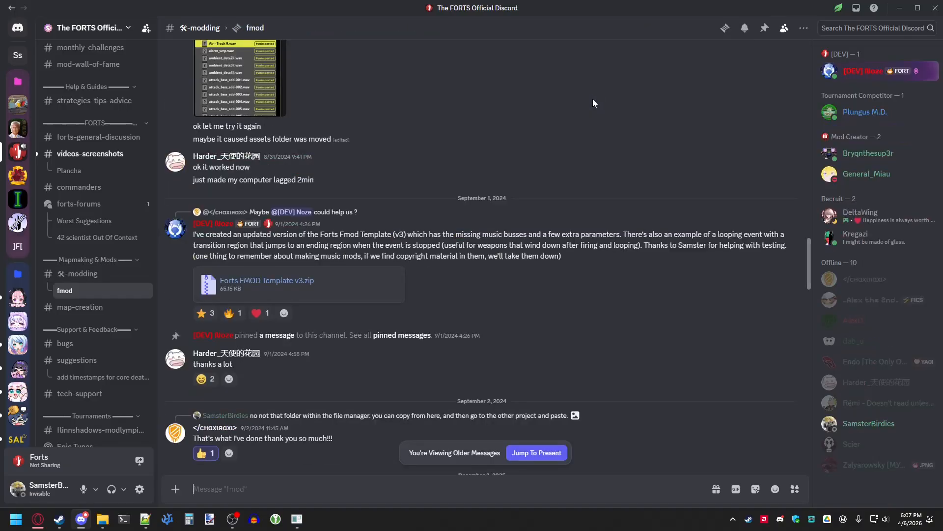
{"action": "left_click", "coordinate": [764, 28]}
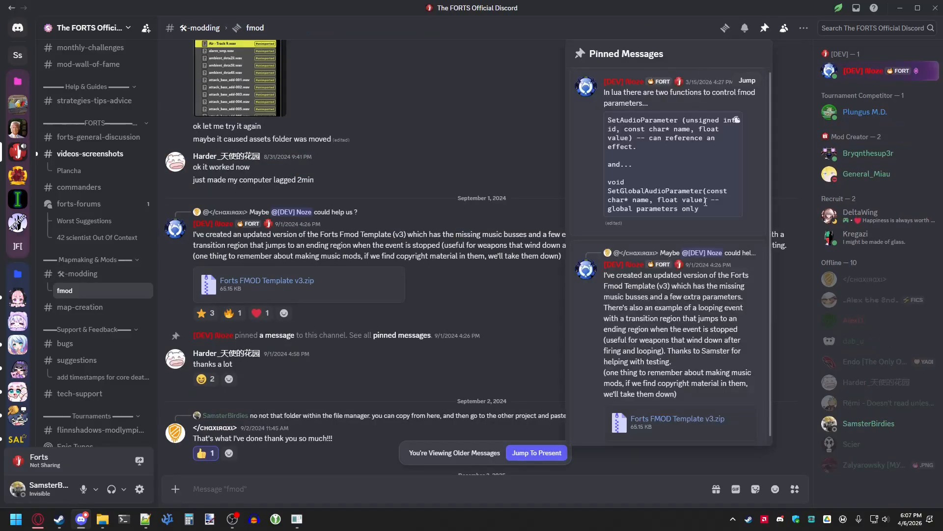
{"action": "scroll", "coordinate": [712, 231], "scroll_direction": "down", "scroll_amount": 1}
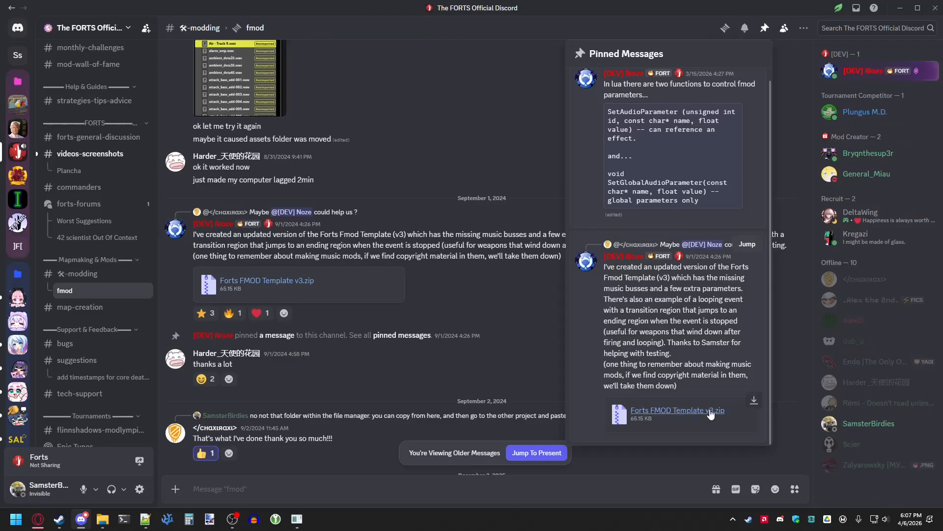
{"action": "scroll", "coordinate": [699, 339], "scroll_direction": "up", "scroll_amount": 1}
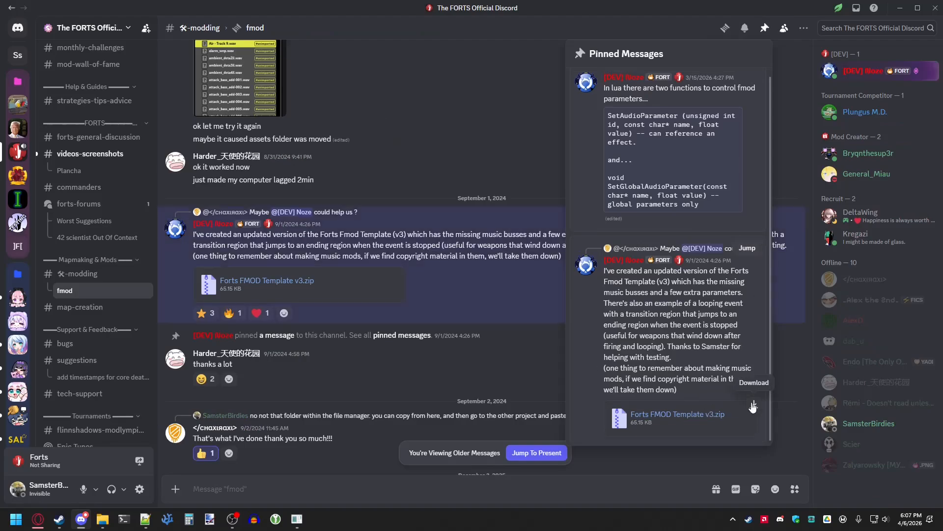
{"action": "left_click", "coordinate": [752, 402]}
{"action": "left_click", "coordinate": [539, 299]}
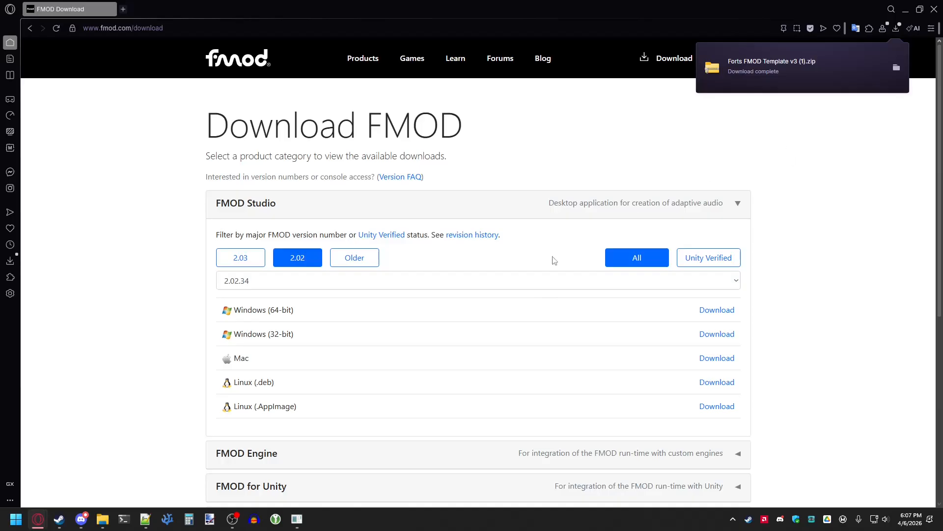
- Delete the old Forts FMOD Template v3 (1) folder from Downloads
{"action": "mouse_move", "coordinate": [103, 517]}
{"action": "left_click", "coordinate": [145, 451]}
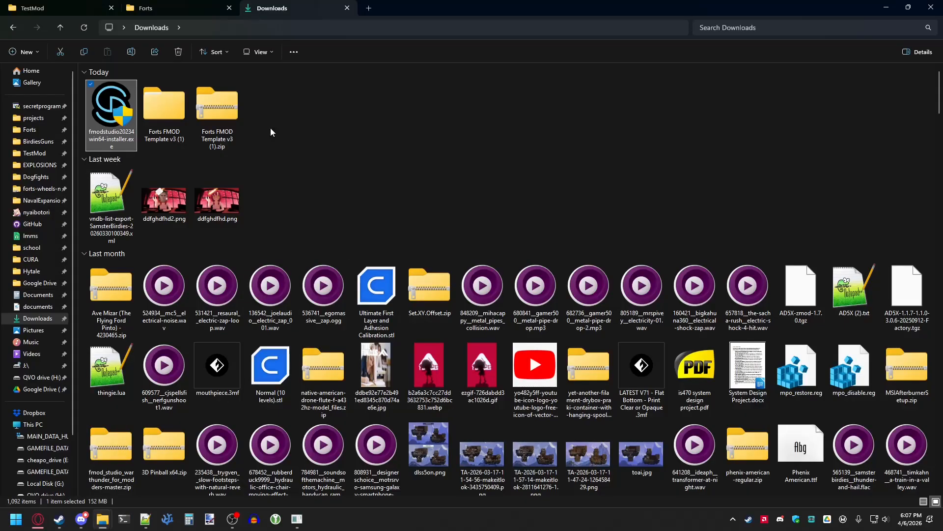
{"action": "left_click", "coordinate": [170, 108]}
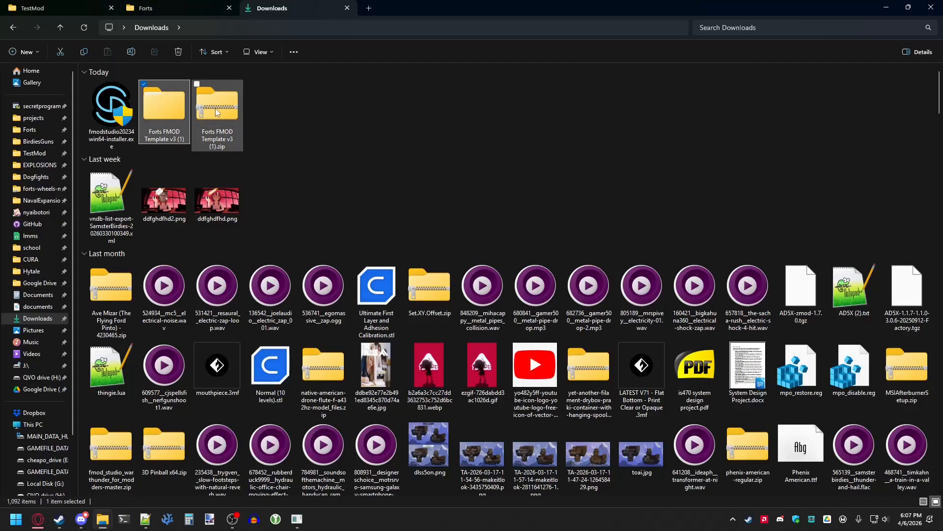
{"action": "key", "text": "Delete"}
- Extract all files of the Forts FMOD Template v3 (1).zip archive in Downloads
{"action": "left_click", "coordinate": [165, 107]}
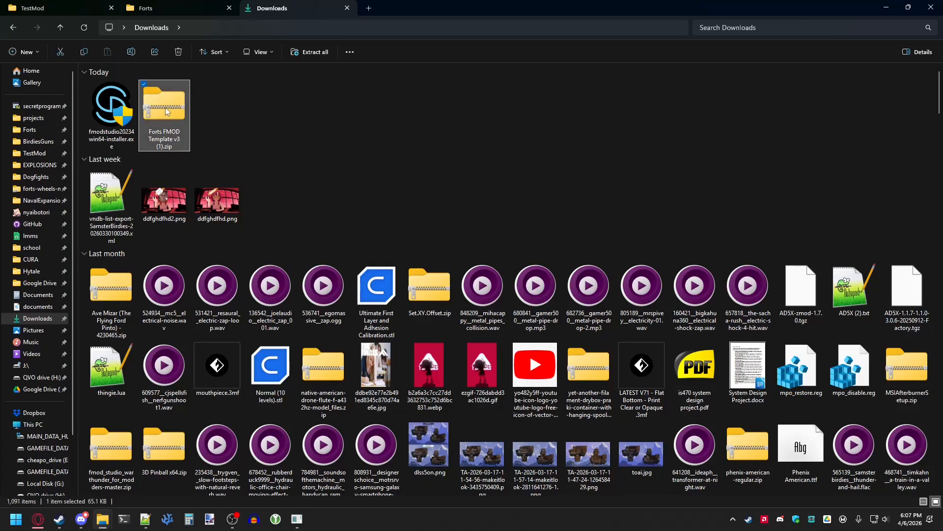
{"action": "right_click", "coordinate": [165, 107]}
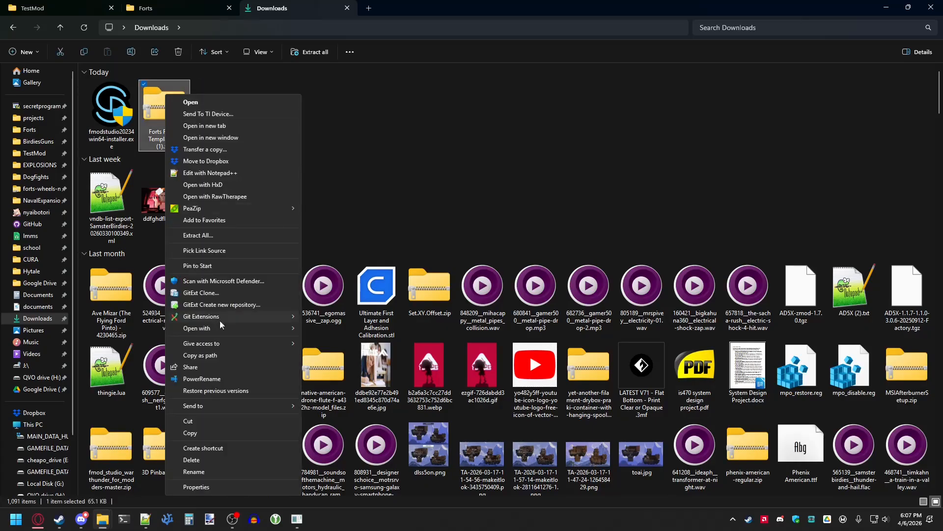
{"action": "left_click", "coordinate": [219, 235]}
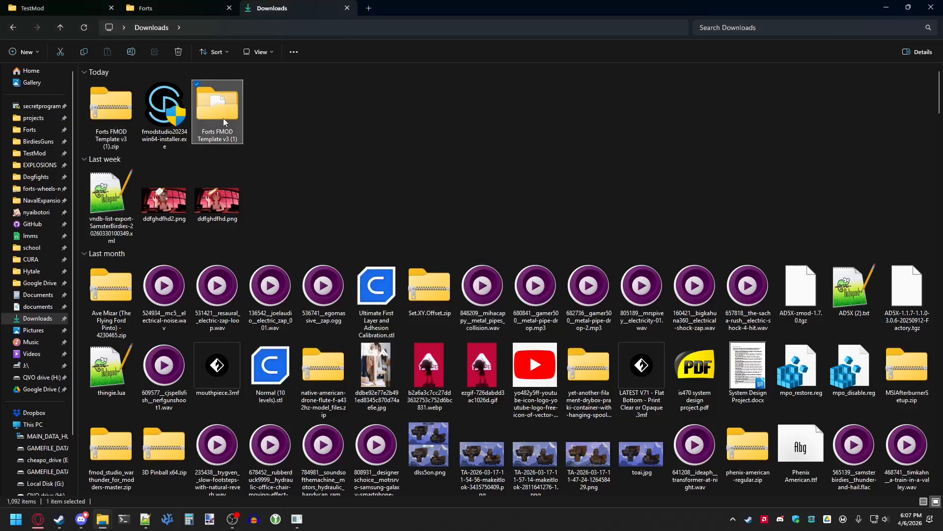
- Rename the extracted template folder to video tutorial
{"action": "right_click", "coordinate": [223, 118]}
{"action": "left_click", "coordinate": [251, 485]}
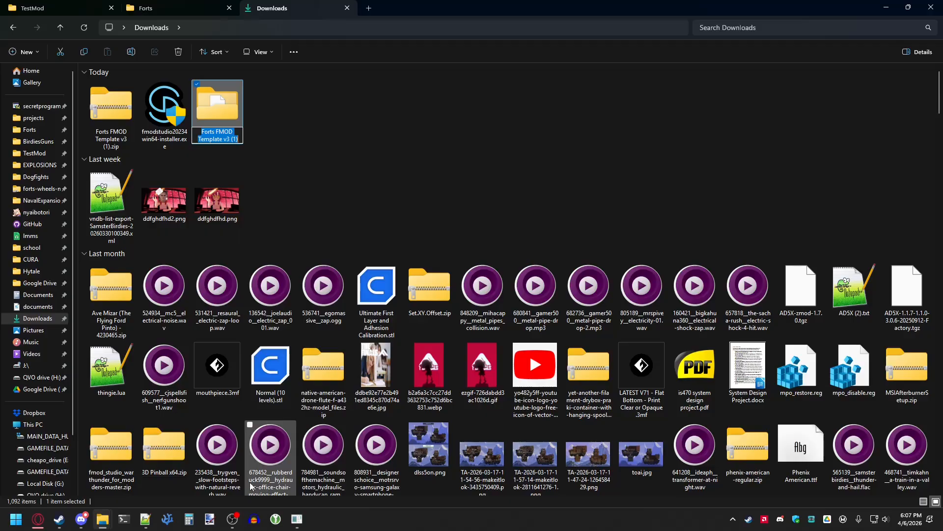
{"action": "type", "text": "vid"}
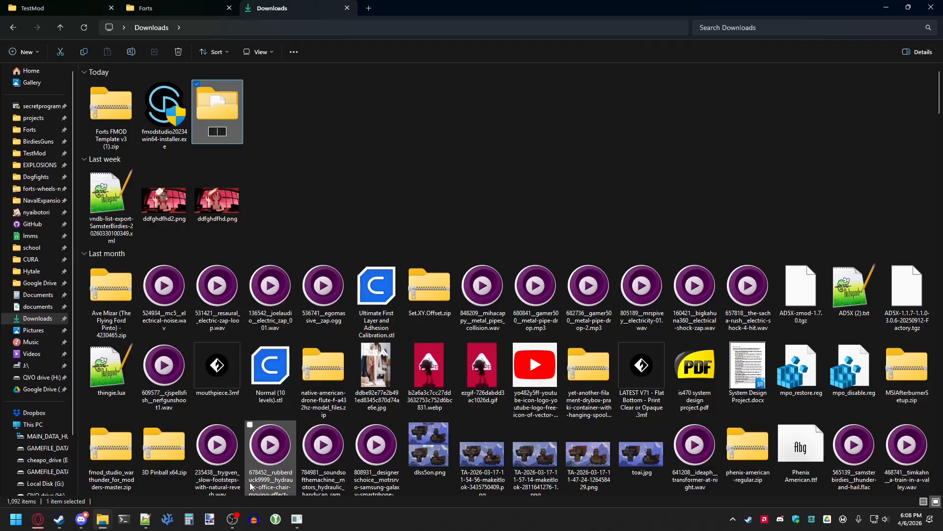
{"action": "type", "text": "eo turop"}
{"action": "key", "text": "BackSpace"}
{"action": "key", "text": "BackSpace"}
{"action": "key", "text": "BackSpace"}
{"action": "type", "text": "torial"}
{"action": "key", "text": "Return"}
- Open the video tutorial folder and rename the template .fspro project file to vidoe tutorial
{"action": "double_click", "coordinate": [222, 120]}
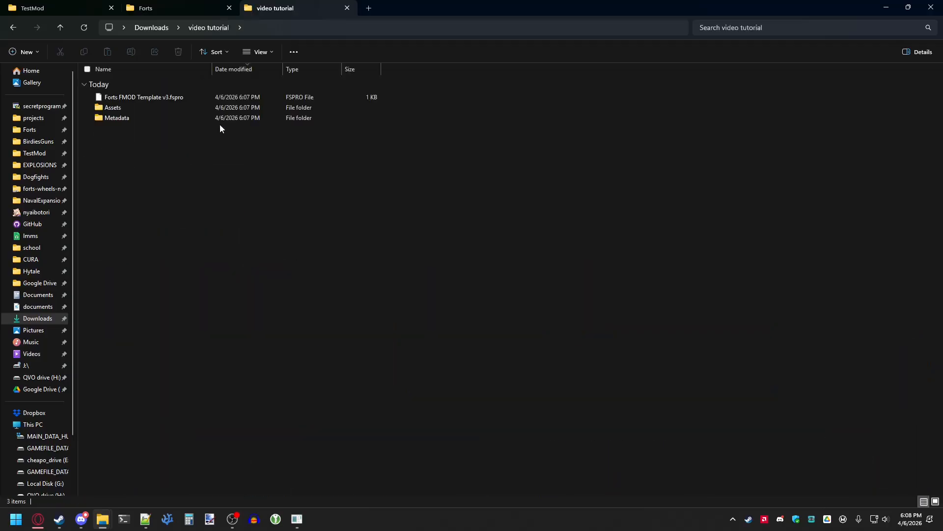
{"action": "left_click", "coordinate": [185, 98]}
{"action": "key", "text": "ctrl+a"}
{"action": "left_click", "coordinate": [154, 141]}
{"action": "left_click", "coordinate": [162, 97]}
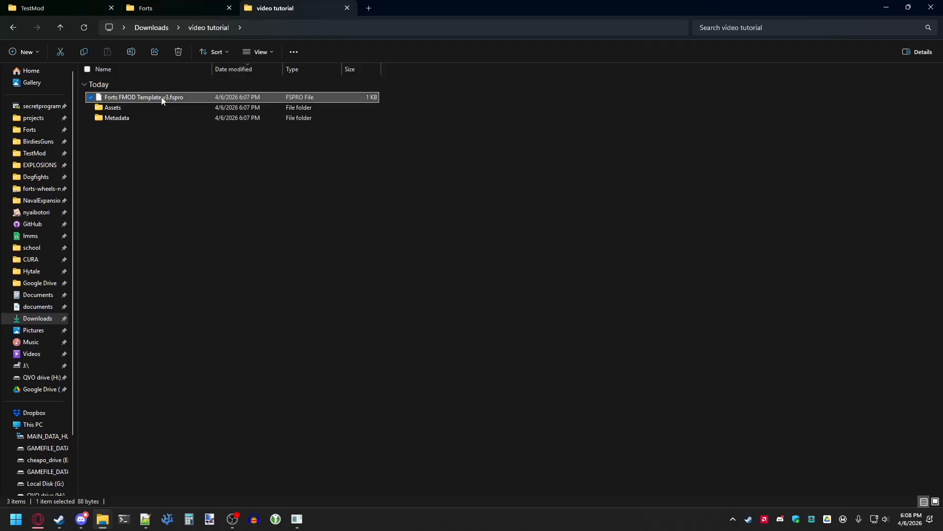
{"action": "right_click", "coordinate": [163, 97]}
{"action": "left_click", "coordinate": [230, 424]}
{"action": "type", "text": "vidoe t"}
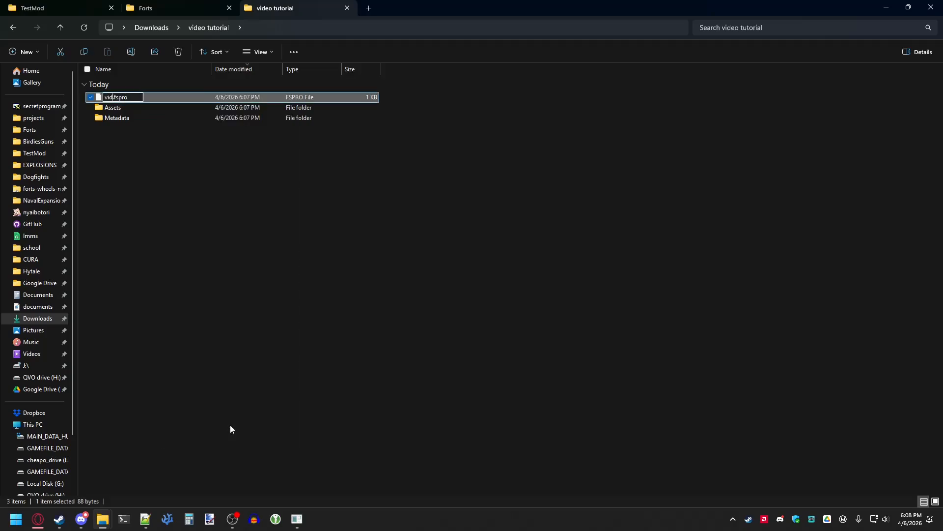
{"action": "type", "text": "utorial"}
{"action": "left_click", "coordinate": [230, 426]}
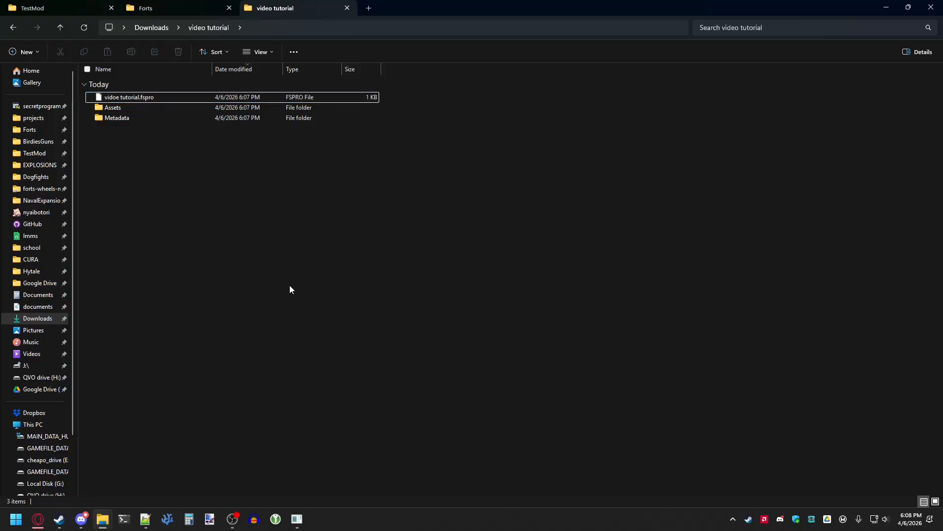
- Launch FMOD Studio 2.02.34 from the Start menu search and bring its window forward
{"action": "key", "text": "super"}
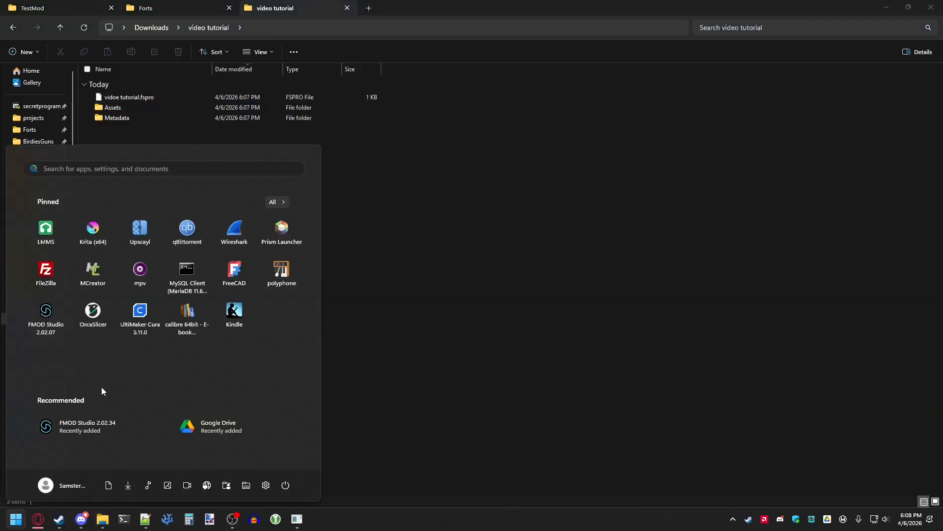
{"action": "type", "text": "fmod stud"}
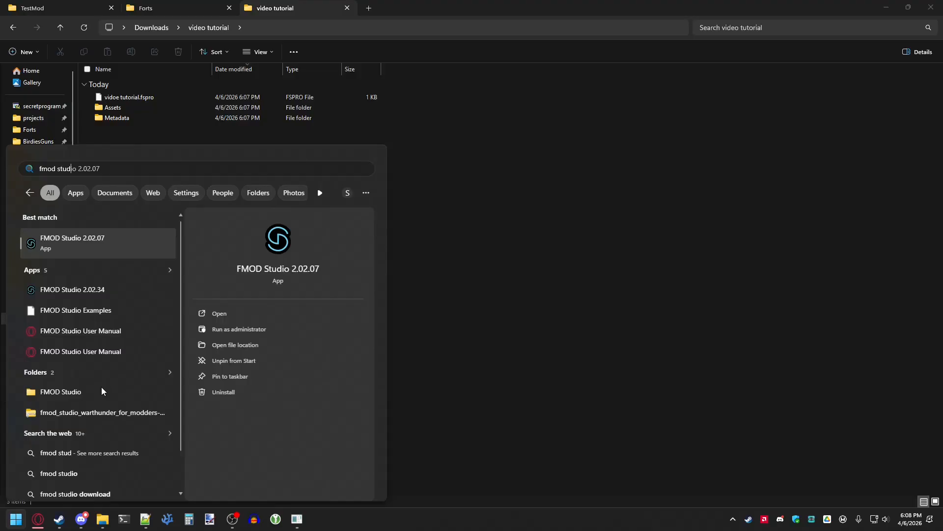
{"action": "left_click", "coordinate": [117, 290]}
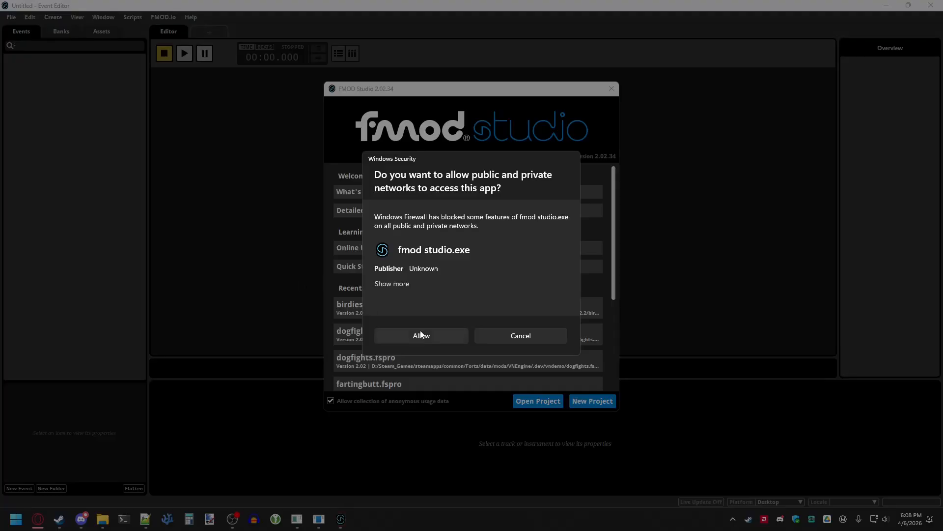
{"action": "left_click", "coordinate": [424, 335]}
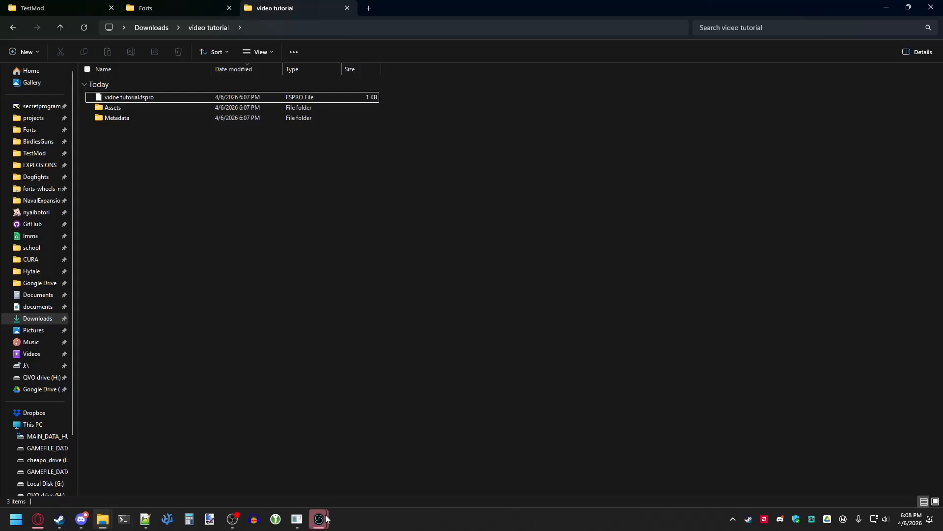
{"action": "left_click", "coordinate": [323, 519]}
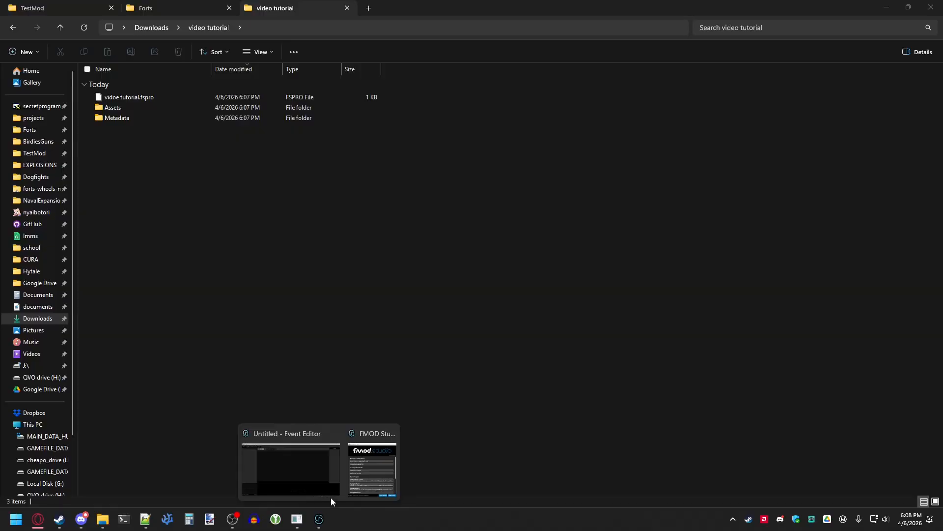
{"action": "left_click", "coordinate": [326, 459]}
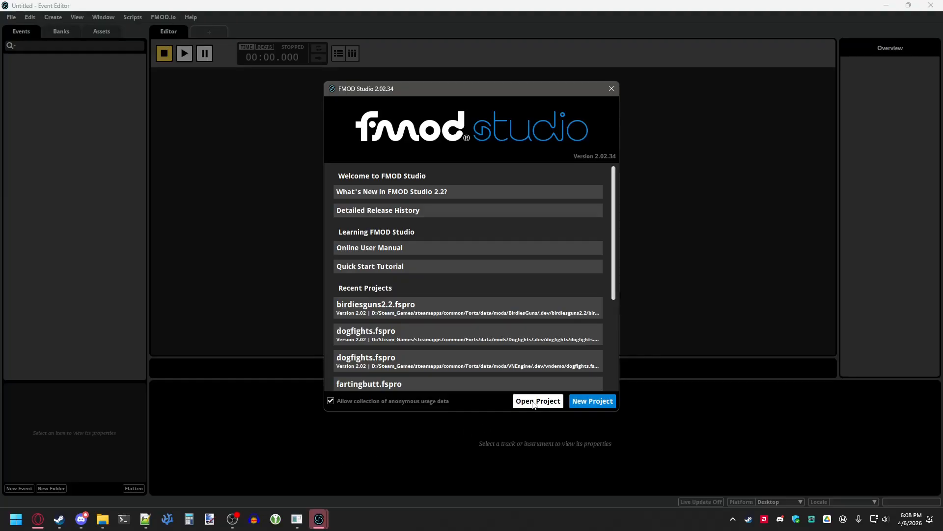
- Open the vidoe tutorial.fspro project from the Downloads video tutorial folder
{"action": "left_click", "coordinate": [533, 402]}
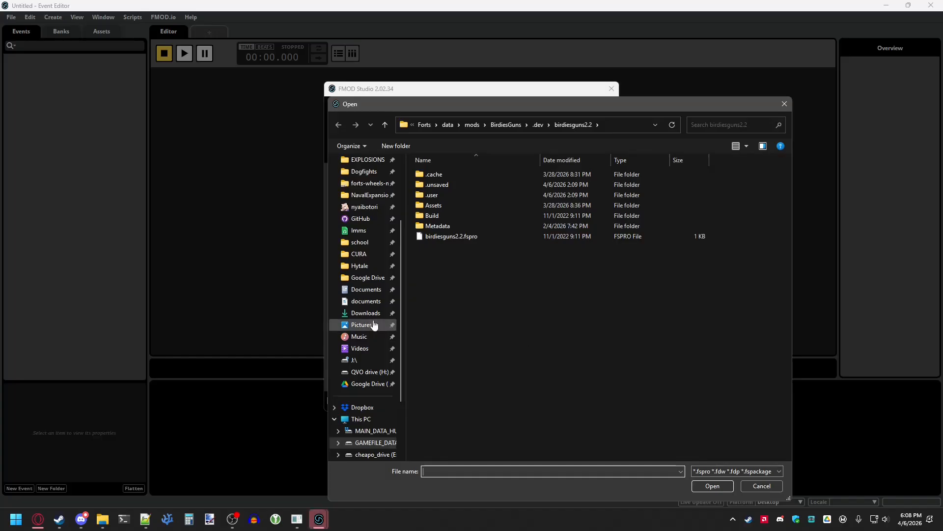
{"action": "left_click", "coordinate": [370, 315]}
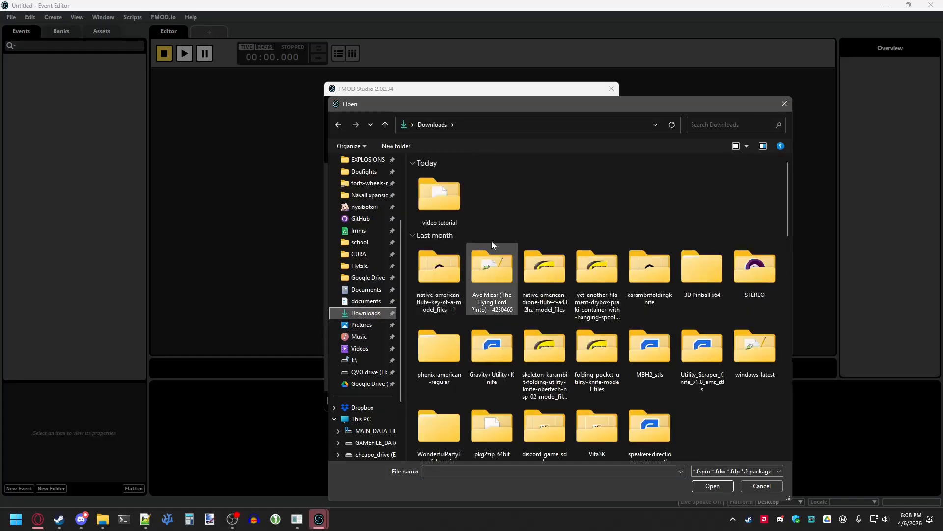
{"action": "double_click", "coordinate": [436, 196]}
{"action": "left_click", "coordinate": [474, 188]}
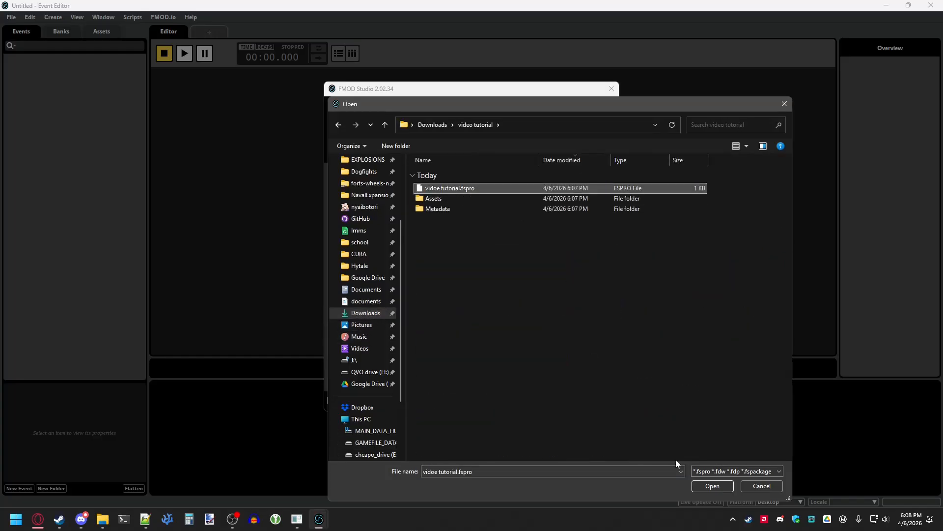
{"action": "left_click", "coordinate": [708, 487]}
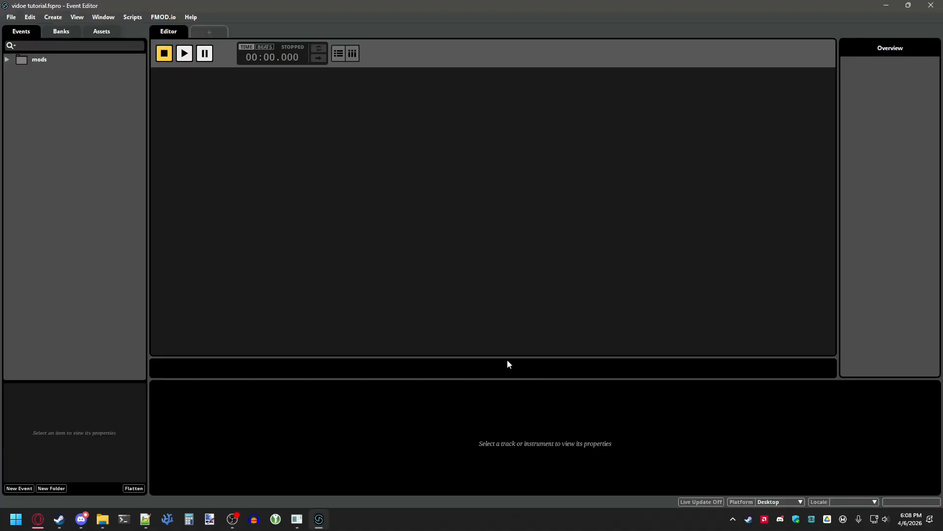
- Expand the mods event folders and rename the your mod folder to video tutorial
{"action": "double_click", "coordinate": [20, 75]}
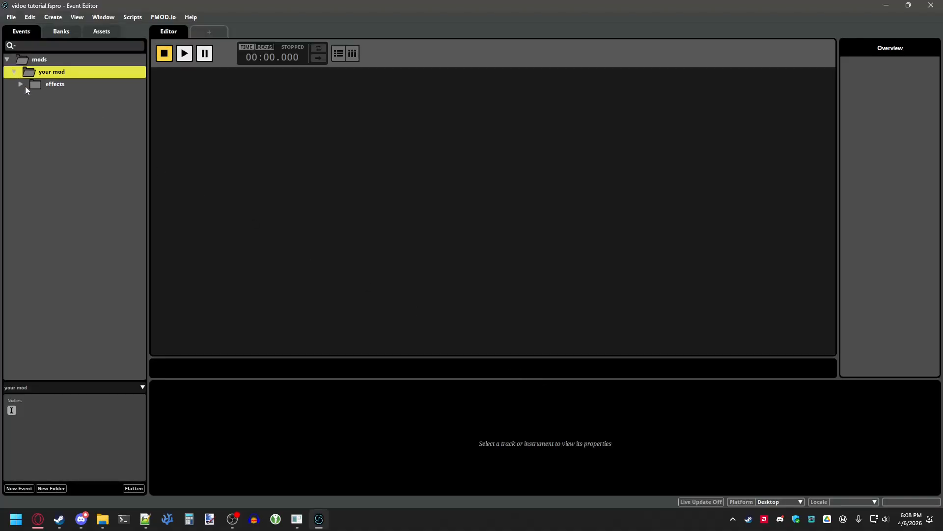
{"action": "left_click", "coordinate": [21, 85]}
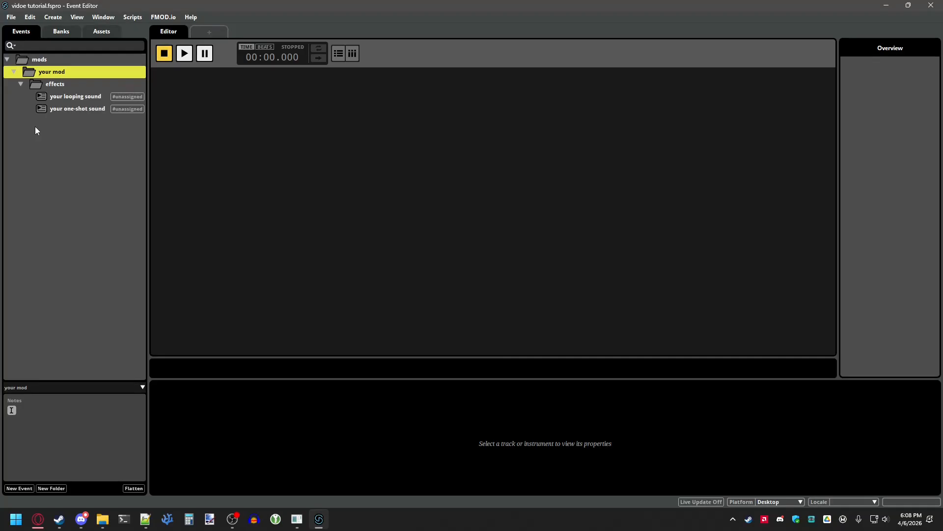
{"action": "right_click", "coordinate": [56, 75]}
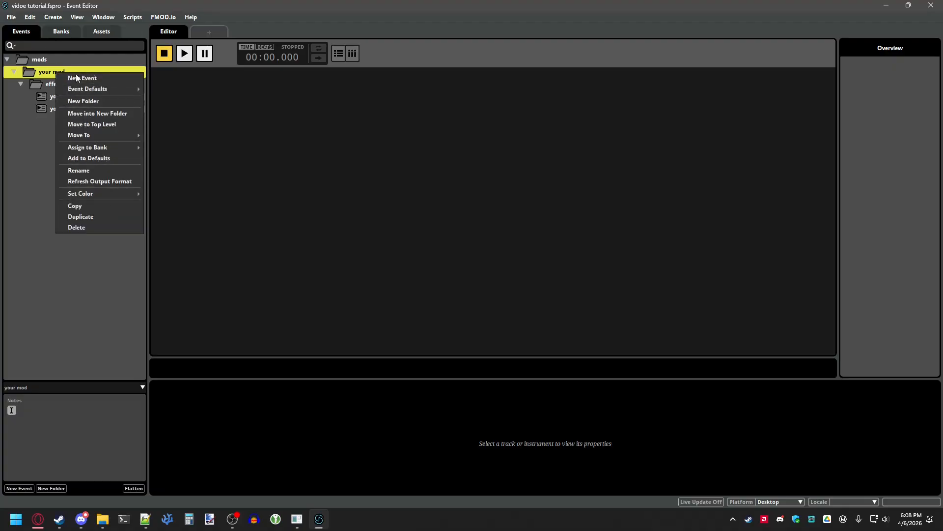
{"action": "left_click", "coordinate": [89, 171]}
{"action": "type", "text": "video turtorial"}
{"action": "key", "text": "Return"}
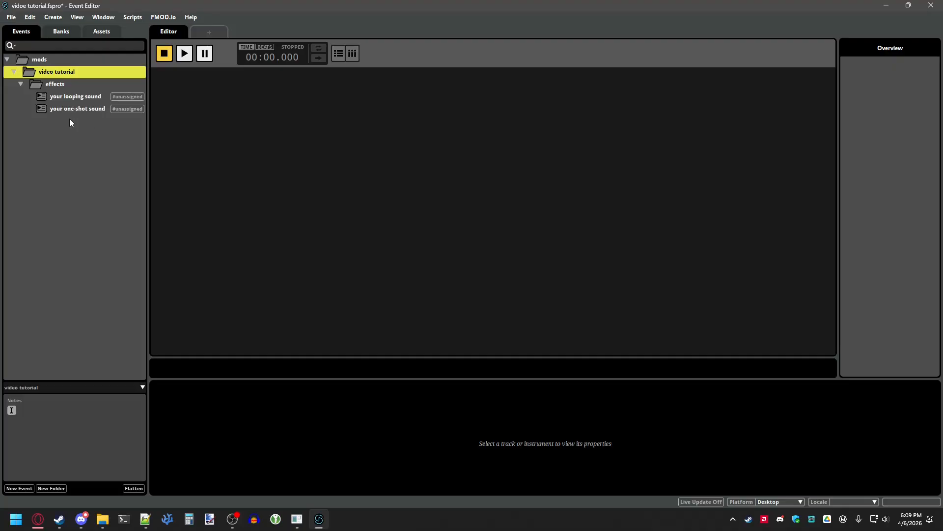
- Inspect the template's looping and one-shot sound events
{"action": "left_click", "coordinate": [74, 97]}
{"action": "left_click", "coordinate": [75, 108]}
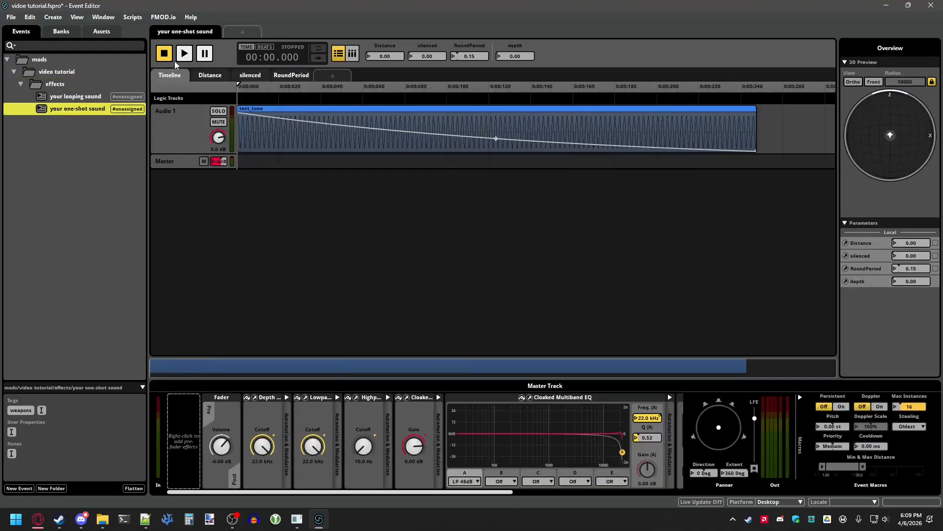
{"action": "left_click", "coordinate": [94, 97]}
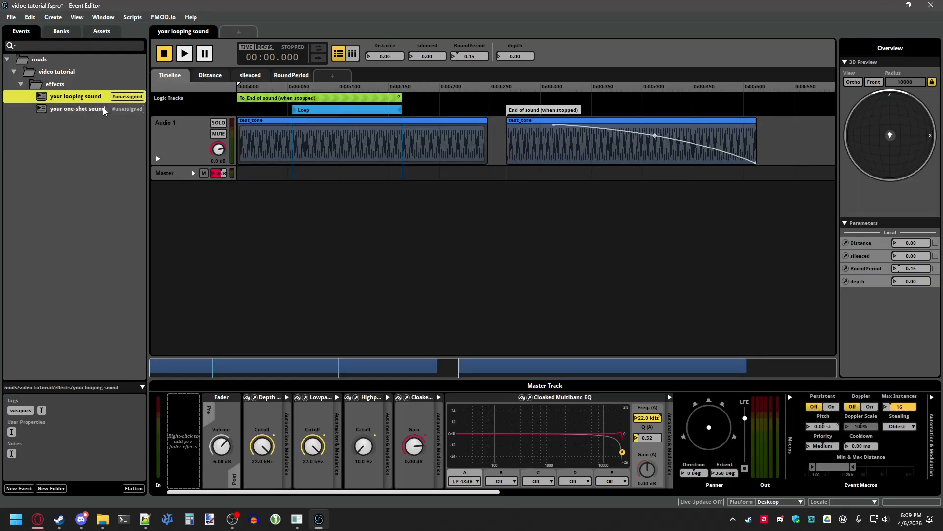
- Create a new bank named video tutorial and mark it as the master bank
{"action": "left_click", "coordinate": [66, 33]}
{"action": "right_click", "coordinate": [66, 74]}
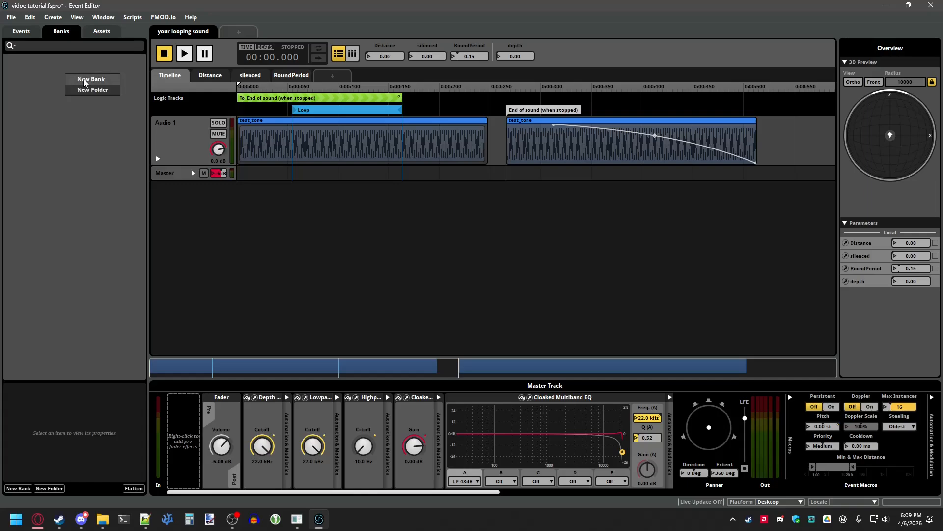
{"action": "left_click", "coordinate": [85, 79]}
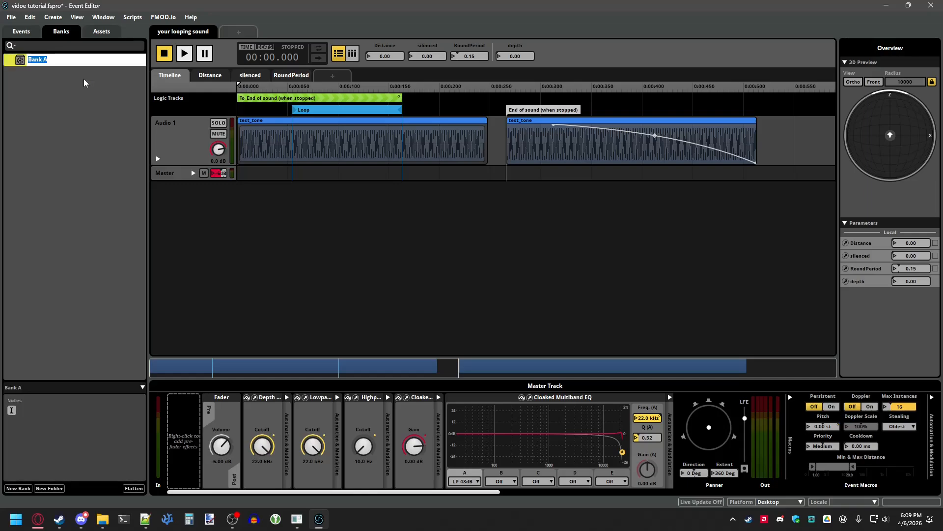
{"action": "type", "text": "video"}
{"action": "key", "text": "Return"}
{"action": "right_click", "coordinate": [81, 64]}
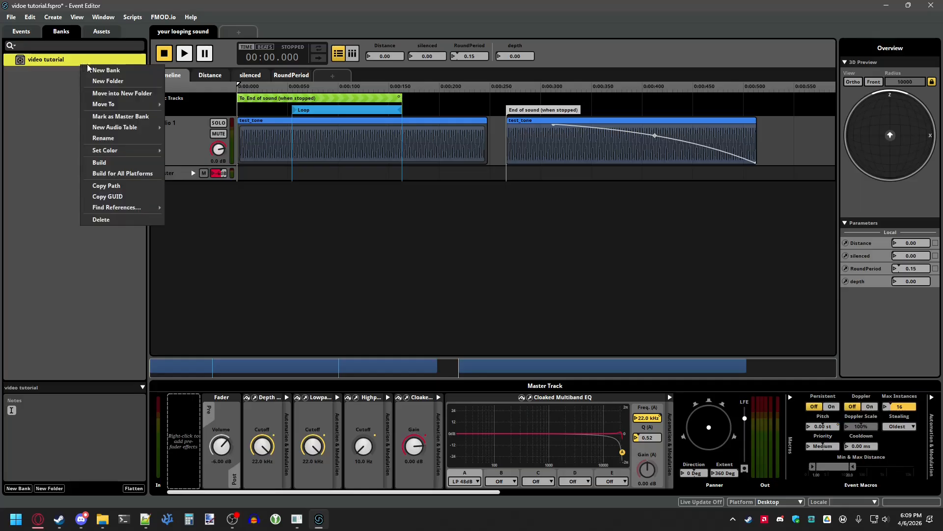
{"action": "left_click", "coordinate": [126, 117]}
{"action": "right_click", "coordinate": [67, 64]}
{"action": "left_click", "coordinate": [44, 96]}
{"action": "left_click", "coordinate": [28, 31]}
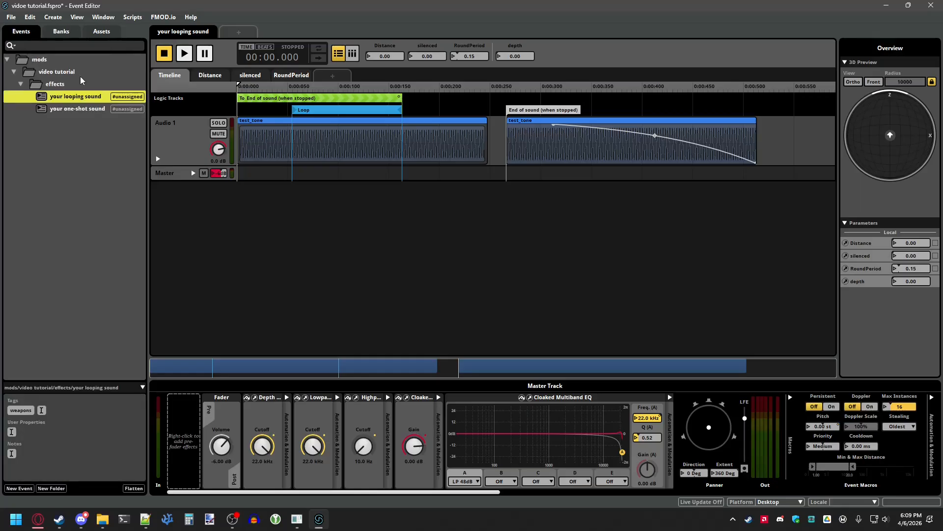
- Duplicate the your one-shot sound event and rename the copy test event
{"action": "left_click", "coordinate": [84, 109]}
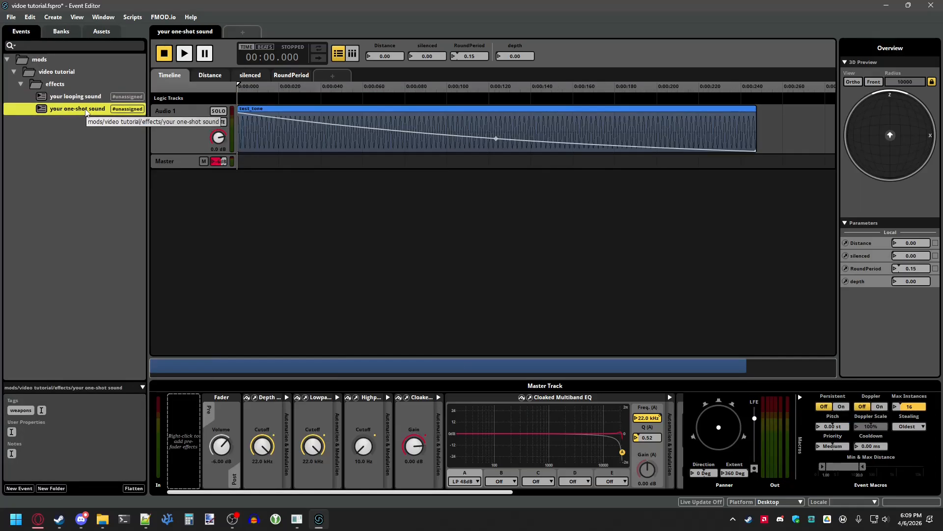
{"action": "right_click", "coordinate": [86, 111]}
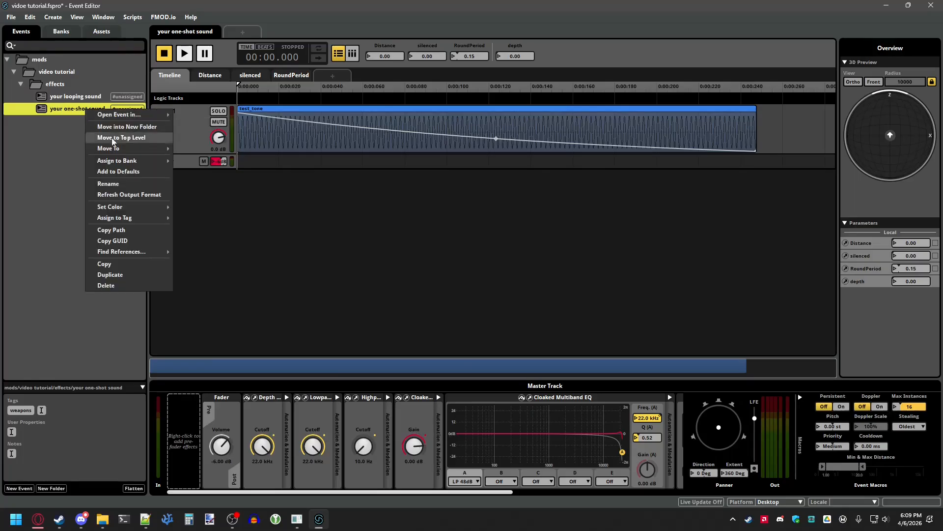
{"action": "left_click", "coordinate": [117, 273]}
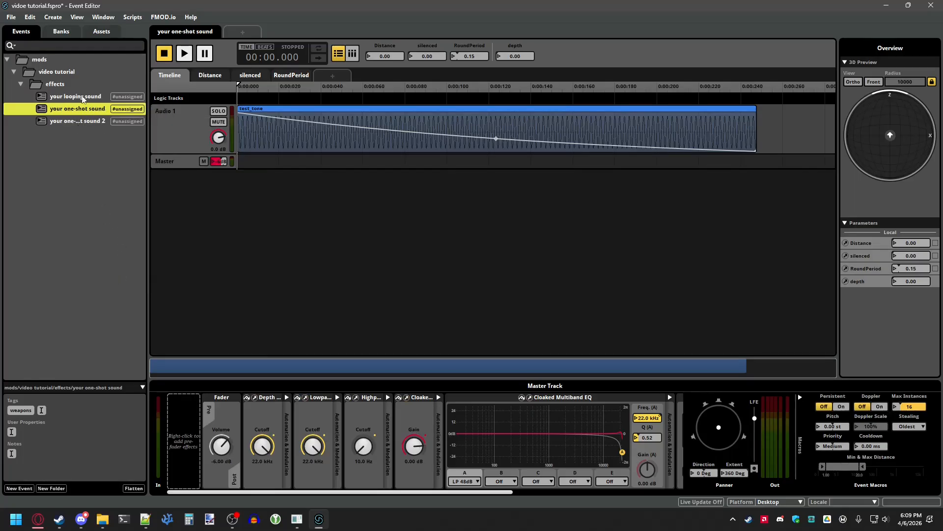
{"action": "left_click", "coordinate": [69, 119]}
{"action": "right_click", "coordinate": [80, 123]}
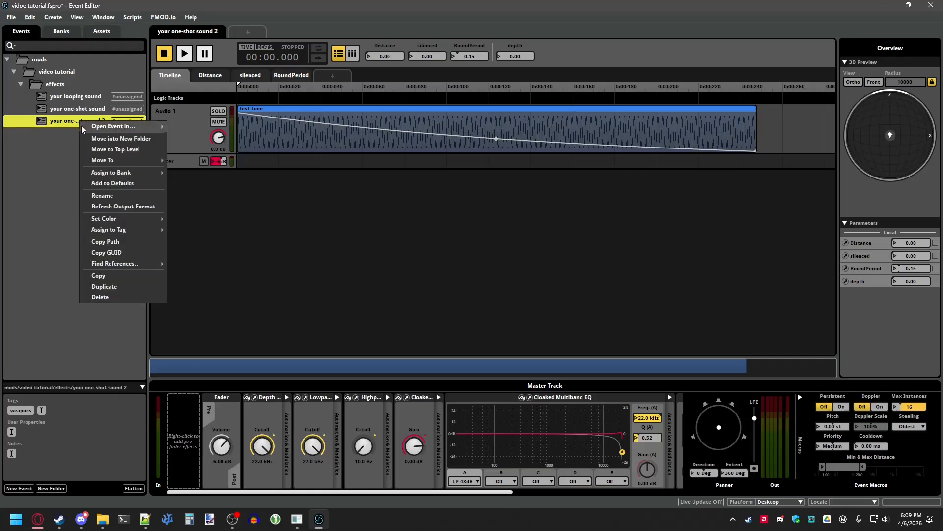
{"action": "left_click", "coordinate": [95, 195]}
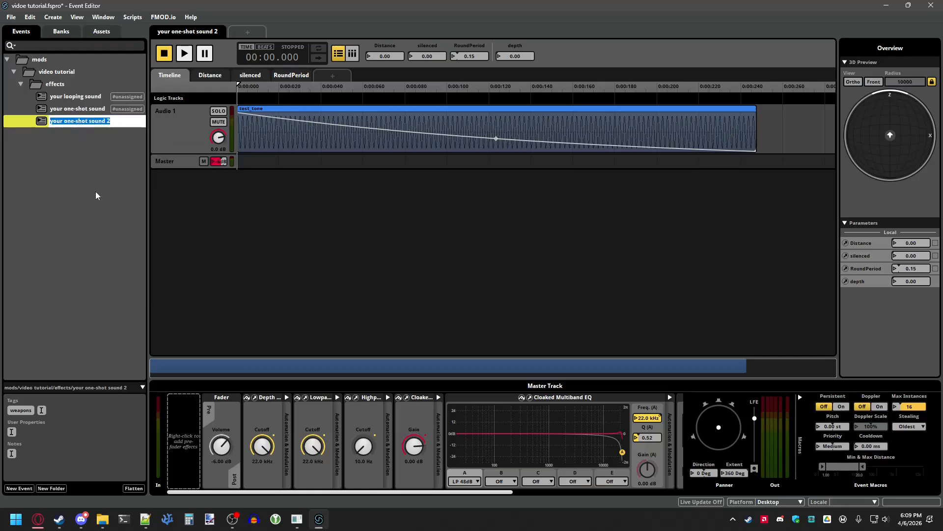
{"action": "type", "text": "test event"}
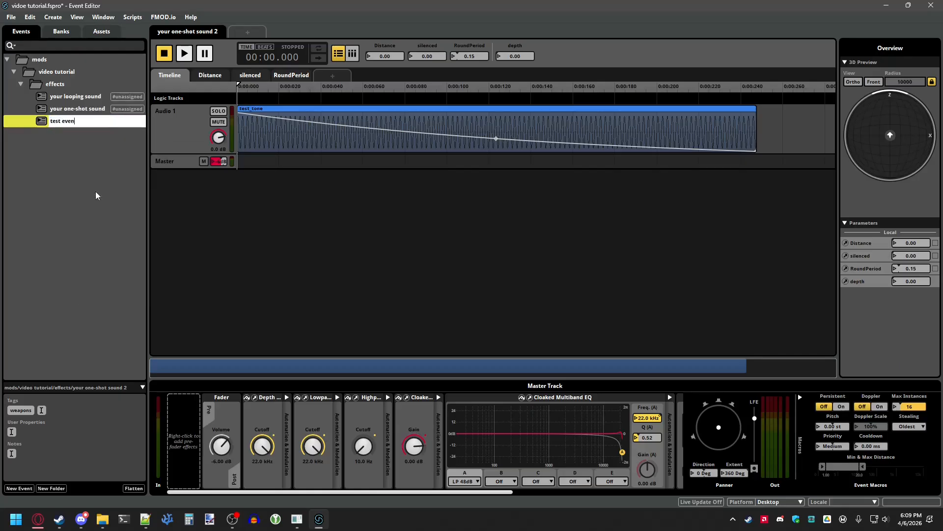
{"action": "key", "text": "Return"}
- Delete the test_tone instrument from the test event's audio track
{"action": "left_click", "coordinate": [99, 190]}
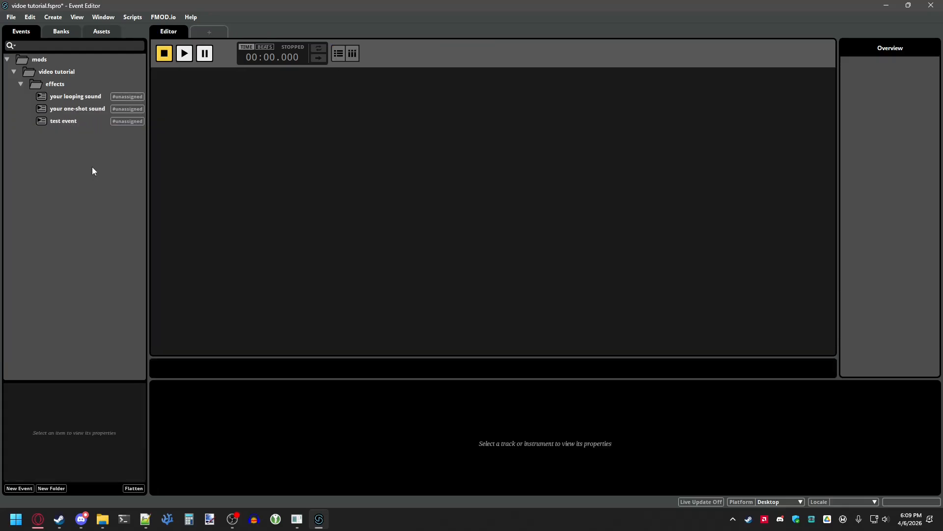
{"action": "left_click", "coordinate": [77, 123]}
{"action": "left_click", "coordinate": [293, 132]}
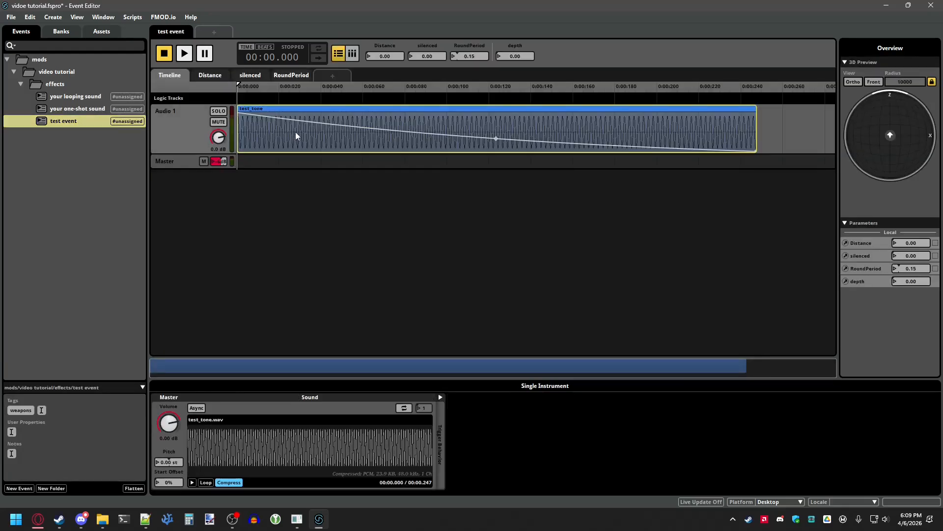
{"action": "key", "text": "Delete"}
- Import an audio file into the project's assets, then close the Audio Bin window
{"action": "left_click", "coordinate": [11, 17]}
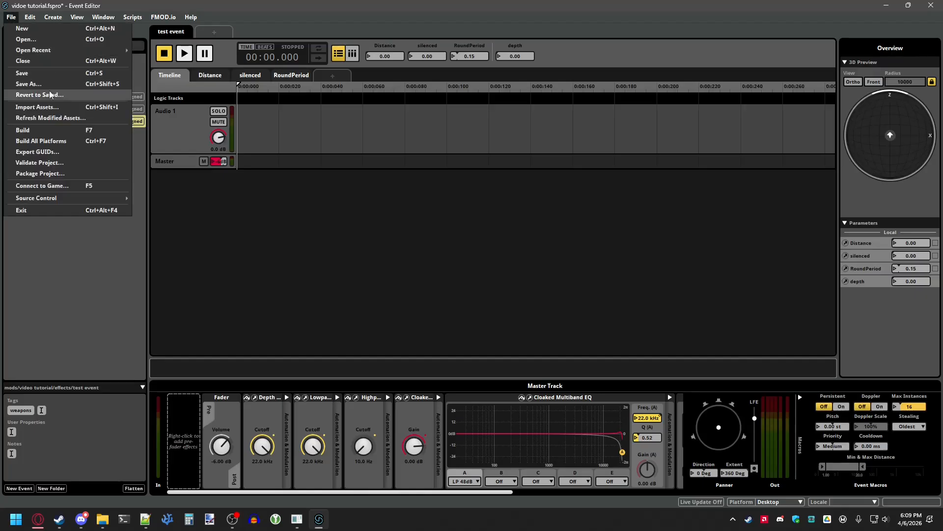
{"action": "left_click", "coordinate": [47, 109]}
{"action": "scroll", "coordinate": [150, 173], "scroll_direction": "down", "scroll_amount": 10}
{"action": "scroll", "coordinate": [155, 193], "scroll_direction": "down", "scroll_amount": 20}
{"action": "left_click", "coordinate": [160, 236]}
{"action": "left_click", "coordinate": [388, 401]}
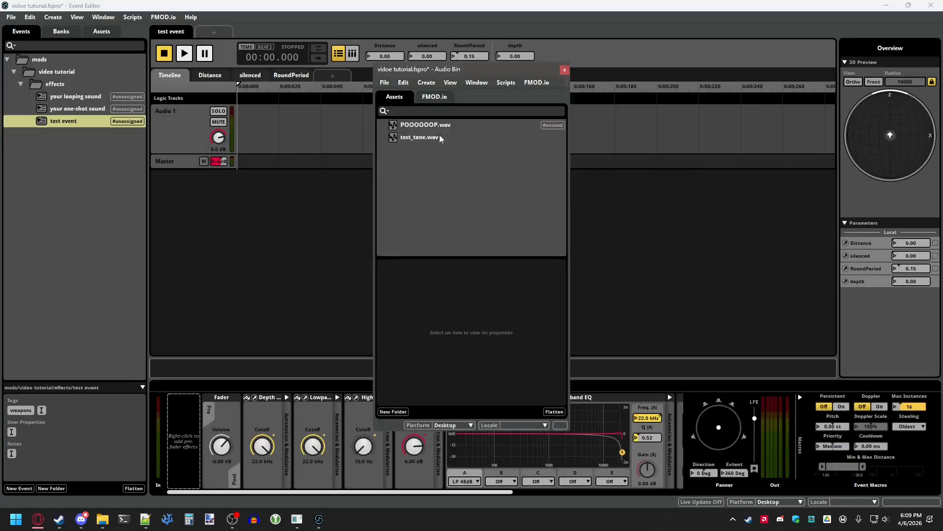
{"action": "left_click", "coordinate": [565, 69]}
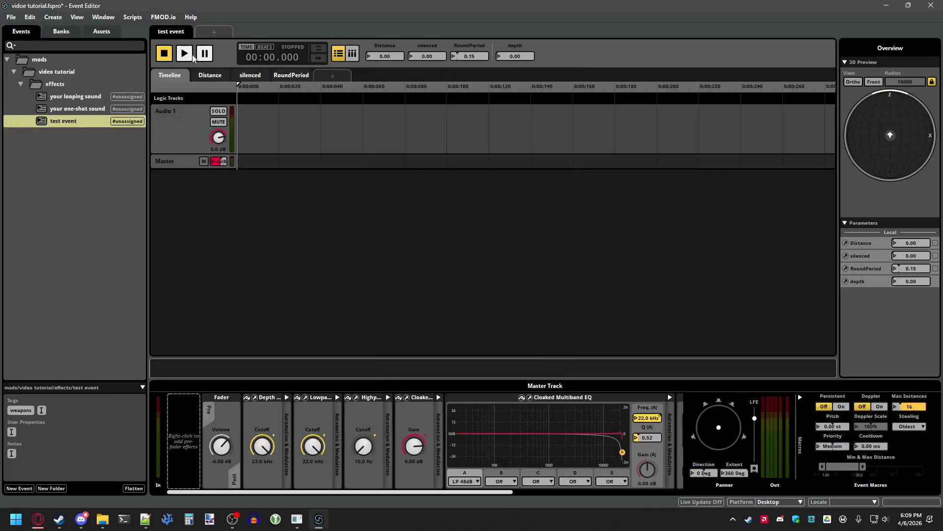
- Place the POOOOOOP.wav asset onto the test event's audio track
{"action": "left_click", "coordinate": [98, 34]}
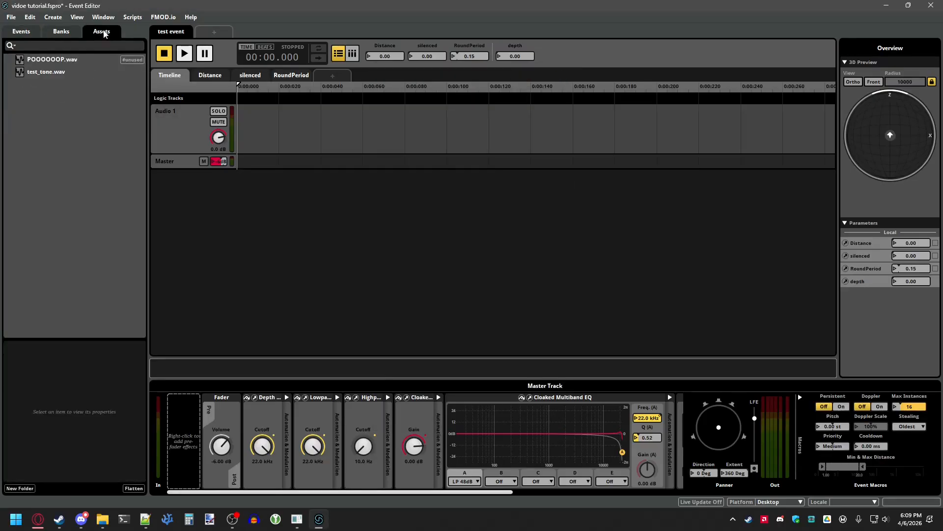
{"action": "left_click", "coordinate": [59, 61]}
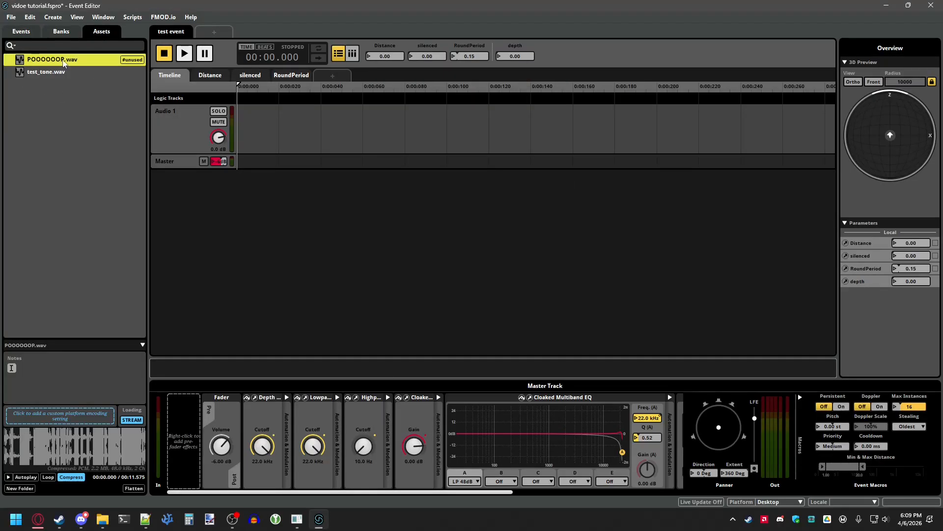
{"action": "left_click_drag", "start_coordinate": [54, 61], "coordinate": [281, 125]}
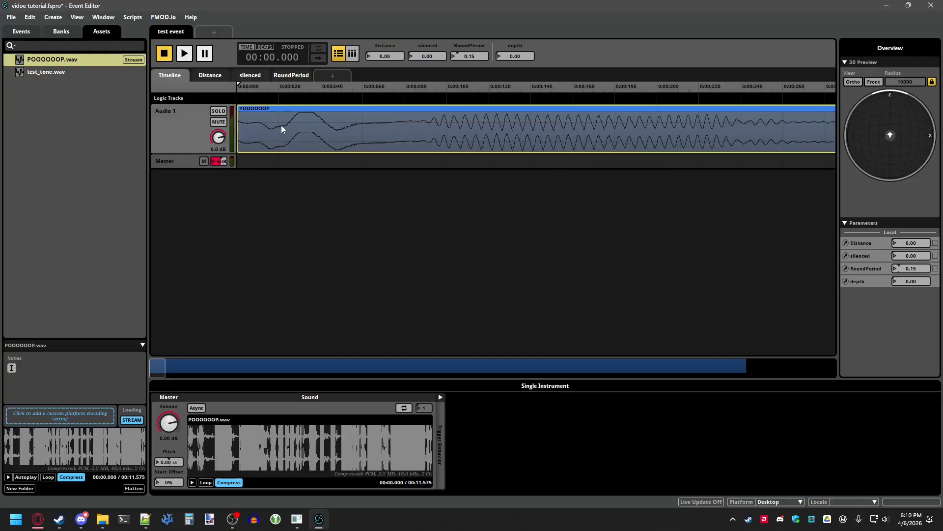
- Add a custom platform encoding setting for POOOOOOP.wav and set its loading mode to Compressed
{"action": "left_click", "coordinate": [61, 417]}
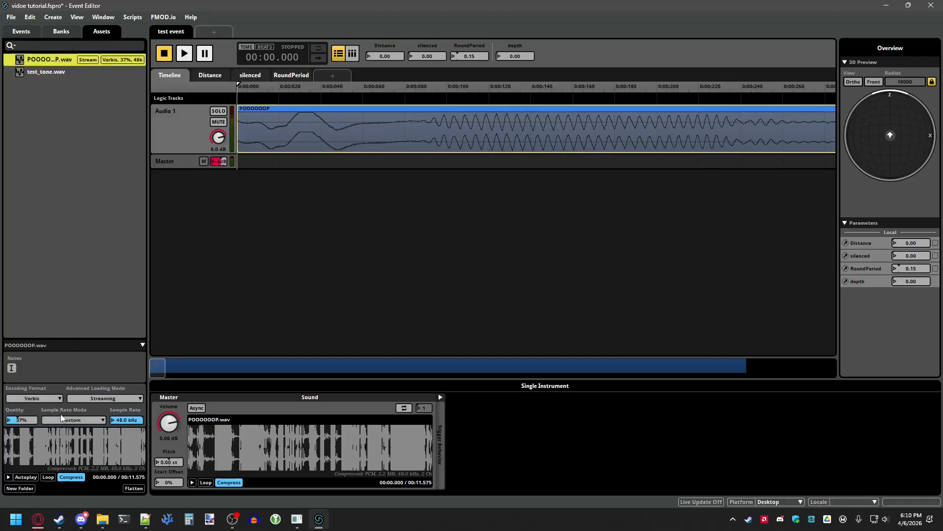
{"action": "left_click", "coordinate": [99, 397]}
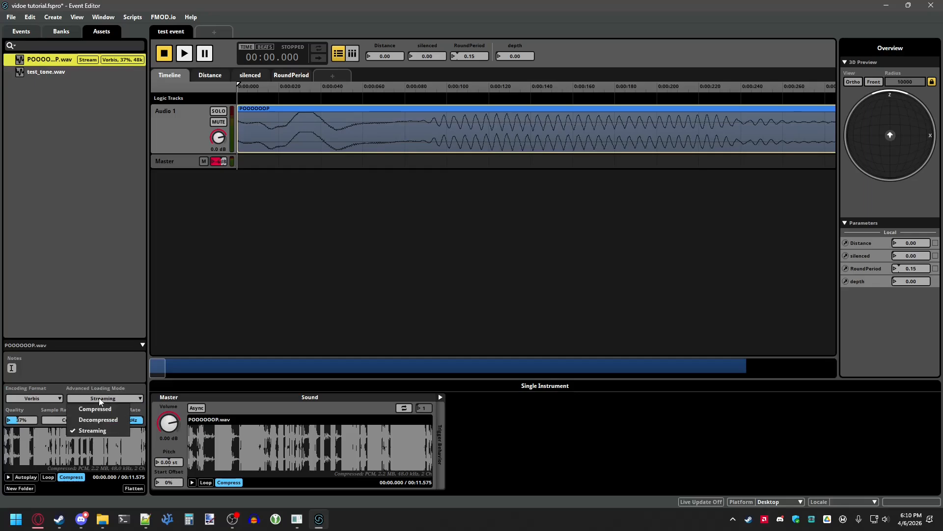
{"action": "left_click", "coordinate": [97, 409]}
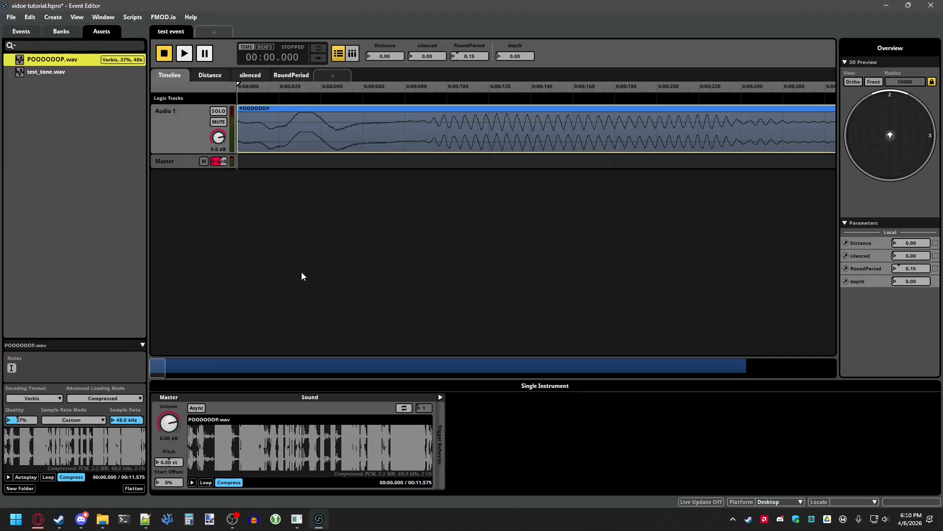
- Preview the test event with the sound moved in the 3D preview, then stop playback
{"action": "left_click", "coordinate": [22, 32]}
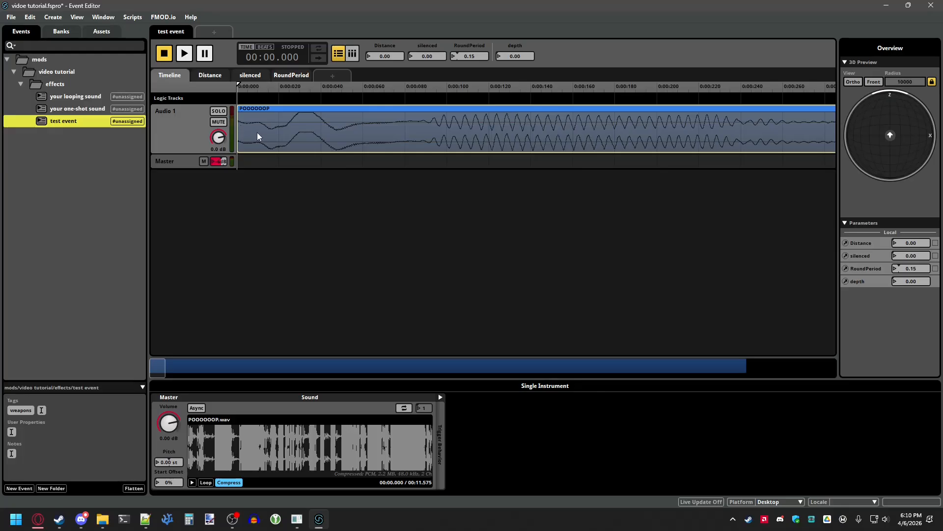
{"action": "left_click_drag", "start_coordinate": [891, 135], "coordinate": [859, 102]}
{"action": "left_click", "coordinate": [185, 55]}
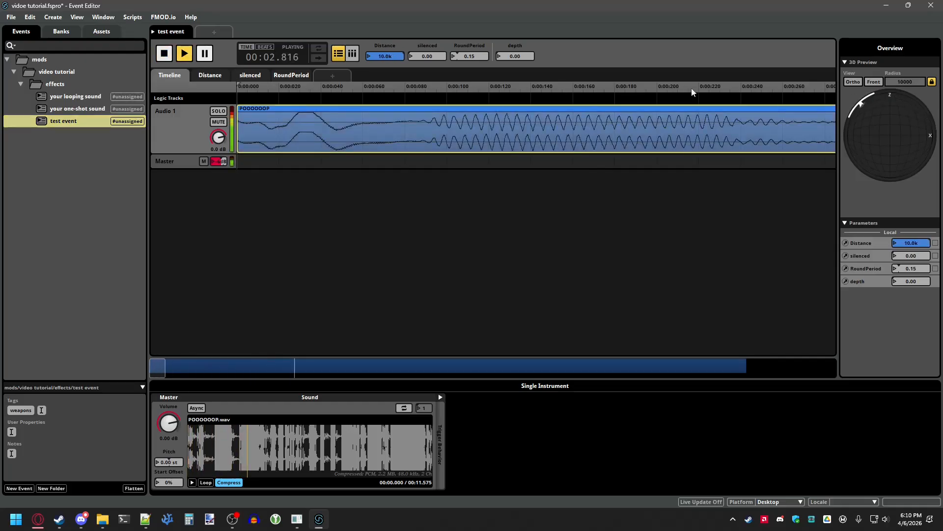
{"action": "left_click", "coordinate": [164, 54]}
- Assign the test event to the video tutorial bank and check it in the bank list
{"action": "right_click", "coordinate": [90, 121]}
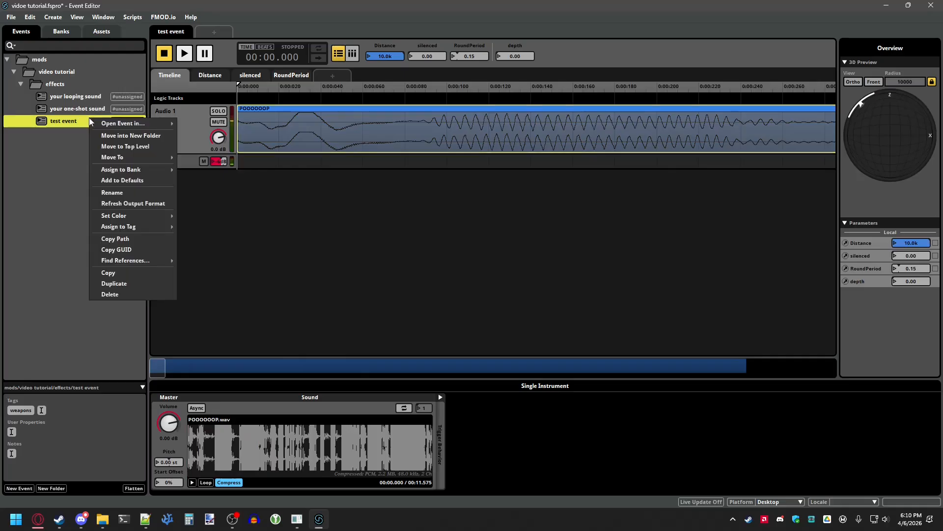
{"action": "mouse_move", "coordinate": [146, 171]}
{"action": "mouse_move", "coordinate": [199, 171]}
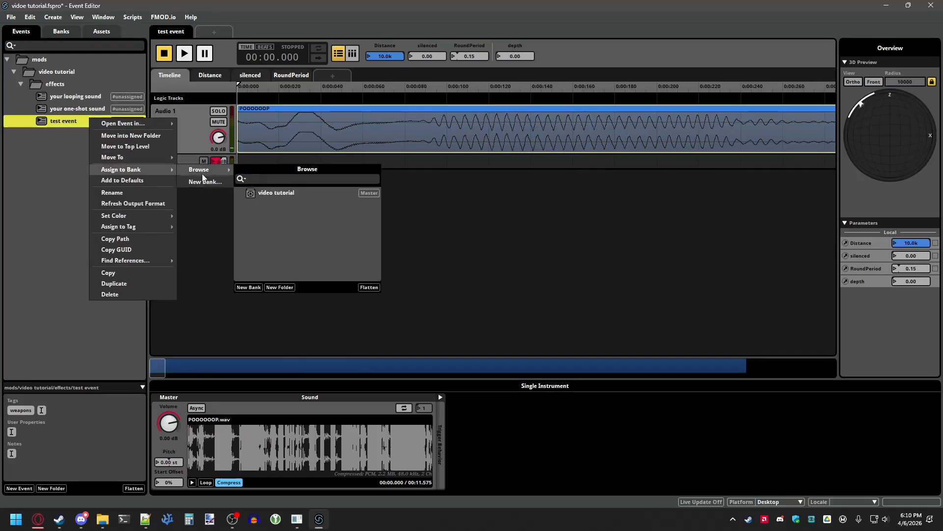
{"action": "left_click", "coordinate": [282, 193]}
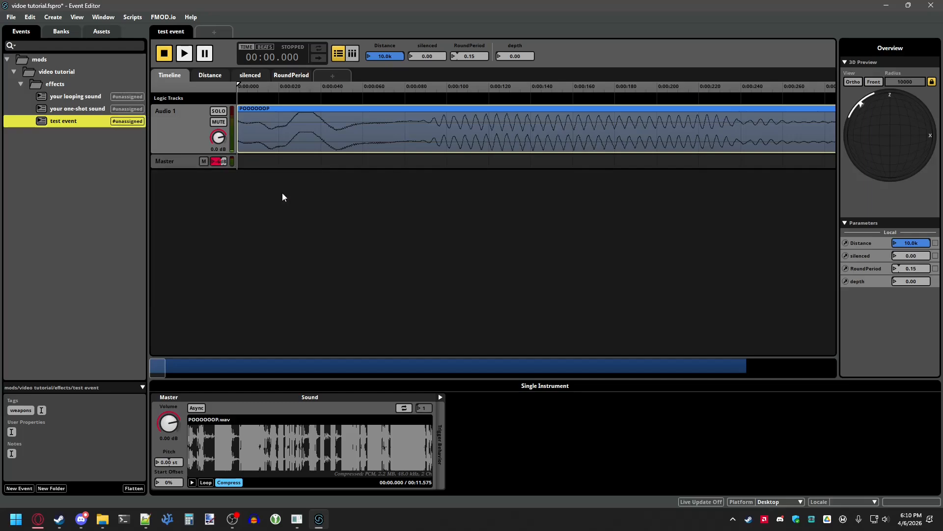
{"action": "left_click", "coordinate": [57, 31]}
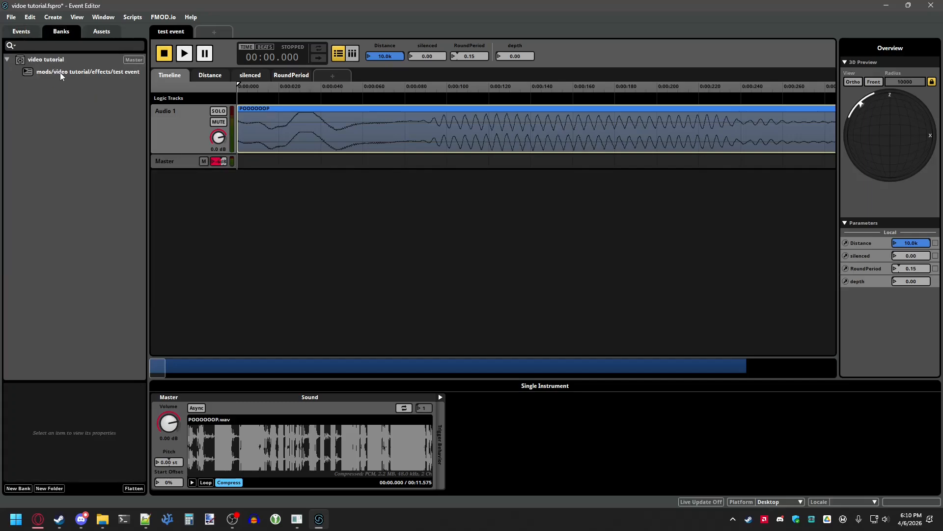
{"action": "left_click", "coordinate": [60, 72]}
{"action": "left_click", "coordinate": [30, 31]}
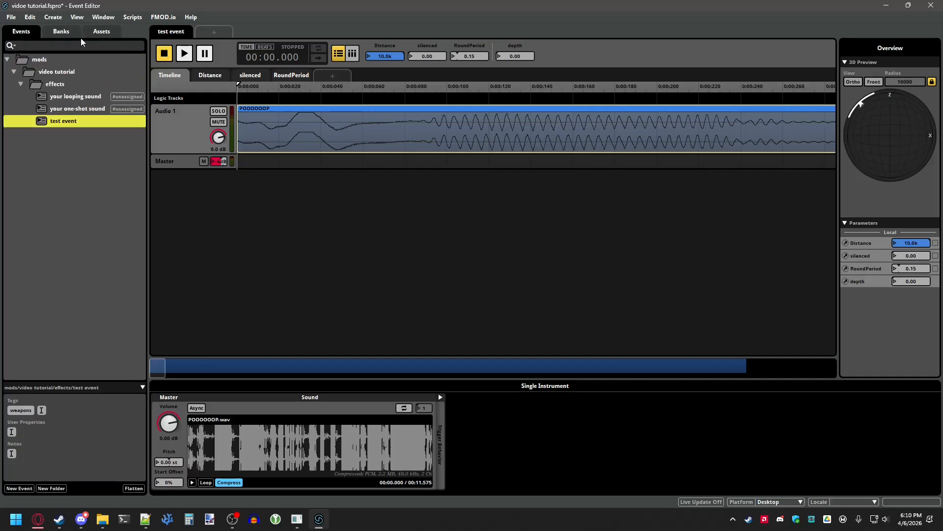
- Save the project and build its banks
{"action": "left_click", "coordinate": [11, 17]}
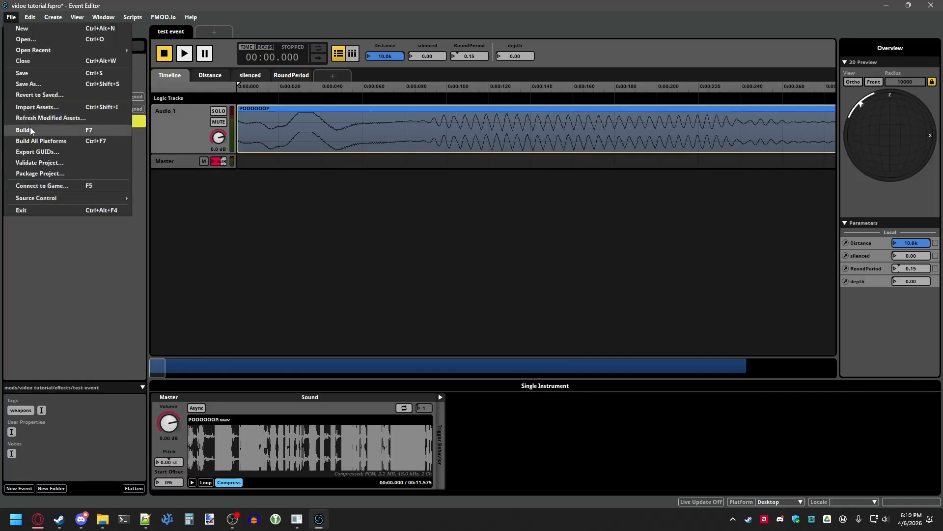
{"action": "left_click", "coordinate": [38, 73]}
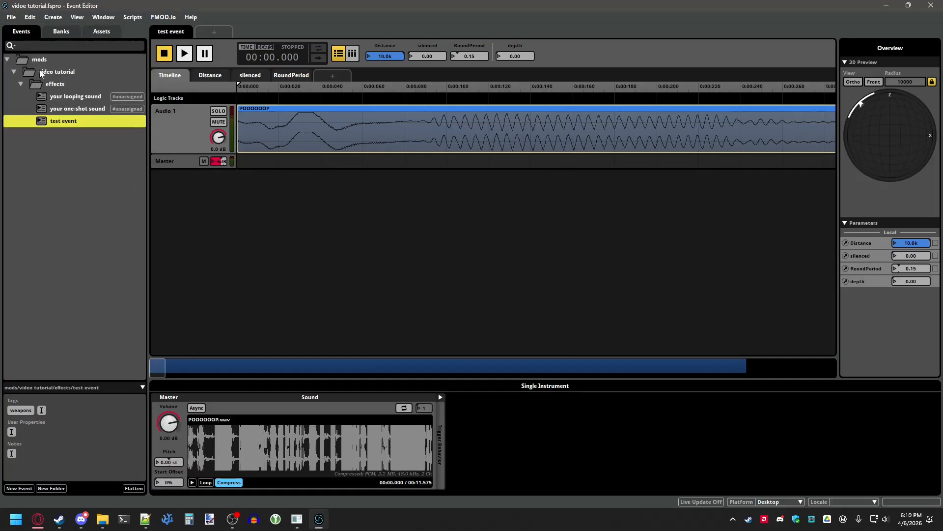
{"action": "left_click", "coordinate": [11, 17]}
{"action": "left_click", "coordinate": [37, 131]}
- Open the project's Build/data folder in File Explorer and copy both bank files
{"action": "mouse_move", "coordinate": [102, 519]}
{"action": "left_click", "coordinate": [104, 470]}
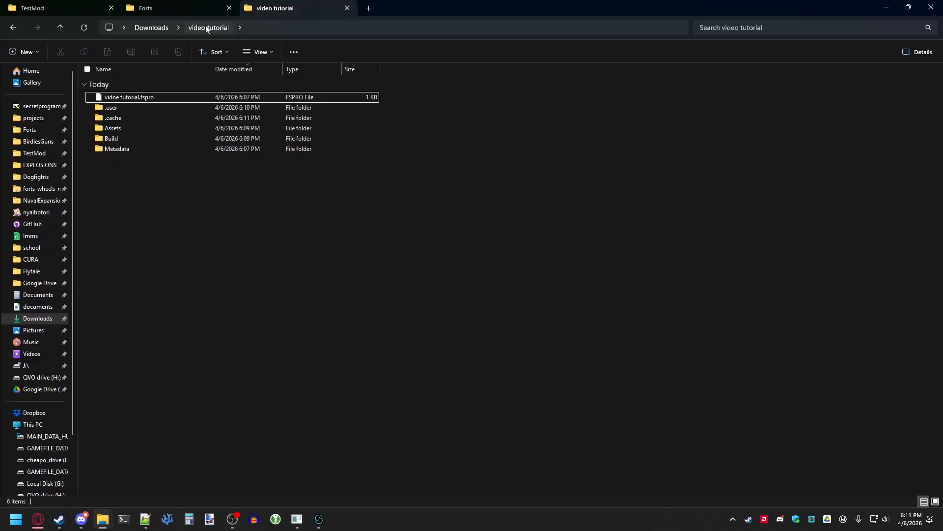
{"action": "double_click", "coordinate": [152, 138]}
{"action": "double_click", "coordinate": [146, 100]}
{"action": "left_click_drag", "start_coordinate": [249, 152], "coordinate": [221, 98]}
{"action": "key", "text": "ctrl+c"}
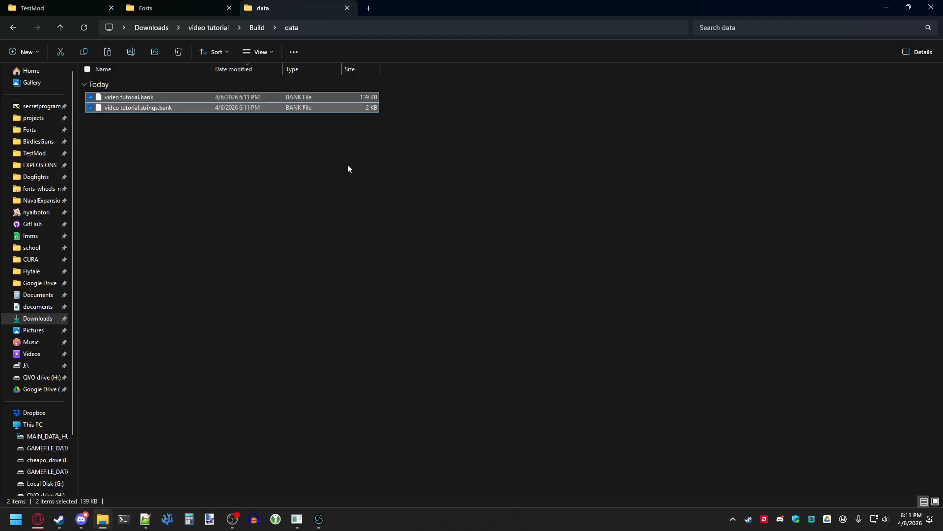
- Create a new folder named audio inside the TestMod mod folder
{"action": "left_click", "coordinate": [81, 6]}
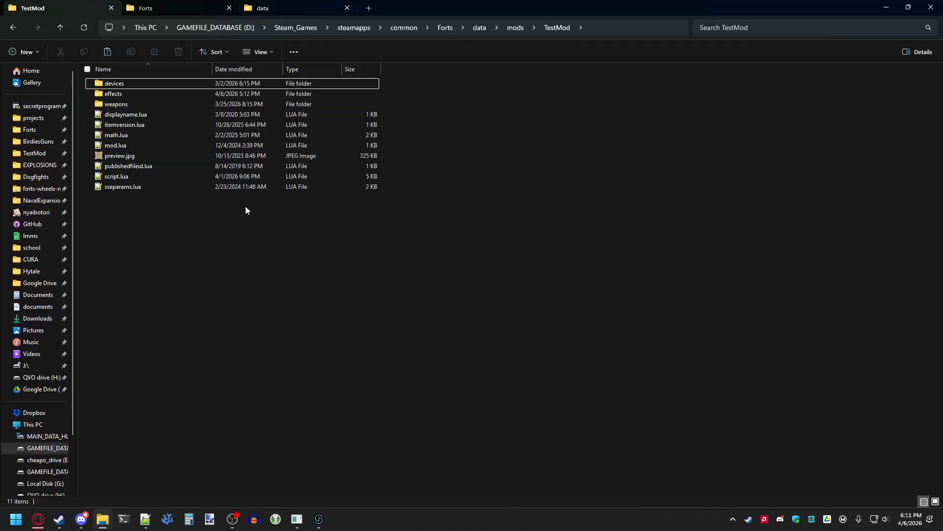
{"action": "right_click", "coordinate": [289, 208]}
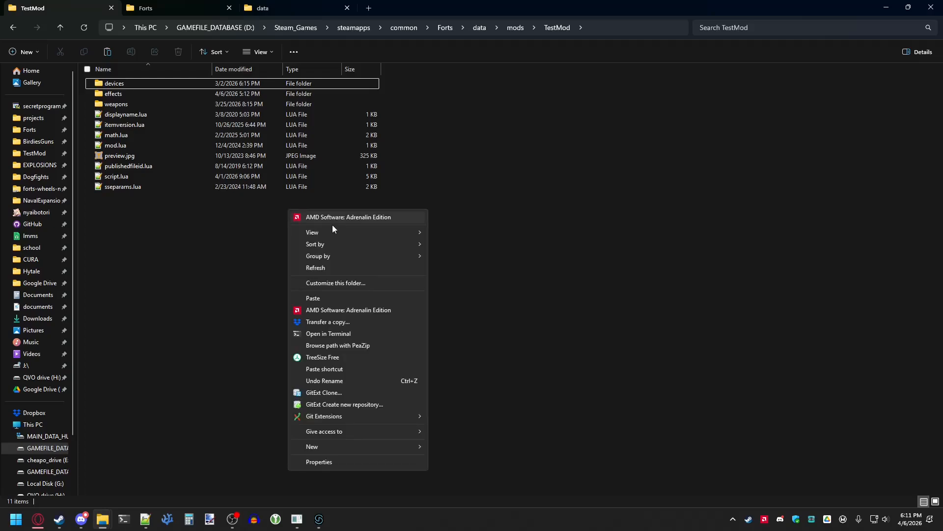
{"action": "mouse_move", "coordinate": [363, 445]}
{"action": "left_click", "coordinate": [482, 195]}
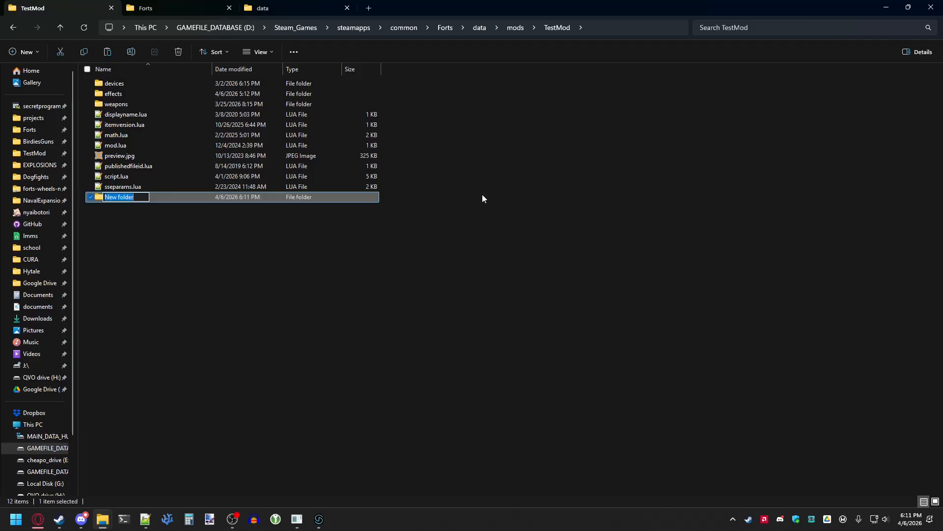
{"action": "type", "text": "audio"}
{"action": "key", "text": "Return"}
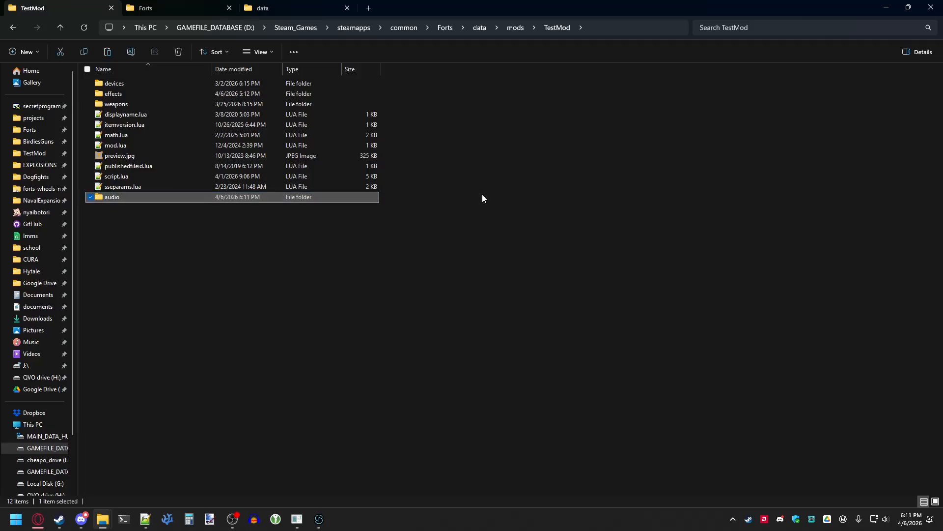
- Paste the two bank files into the audio folder
{"action": "double_click", "coordinate": [357, 199]}
{"action": "right_click", "coordinate": [357, 199]}
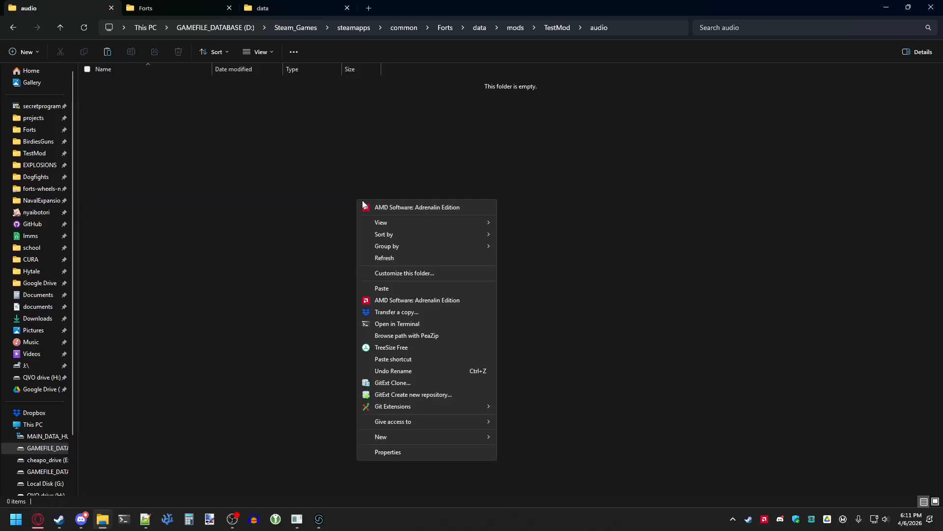
{"action": "left_click", "coordinate": [394, 289]}
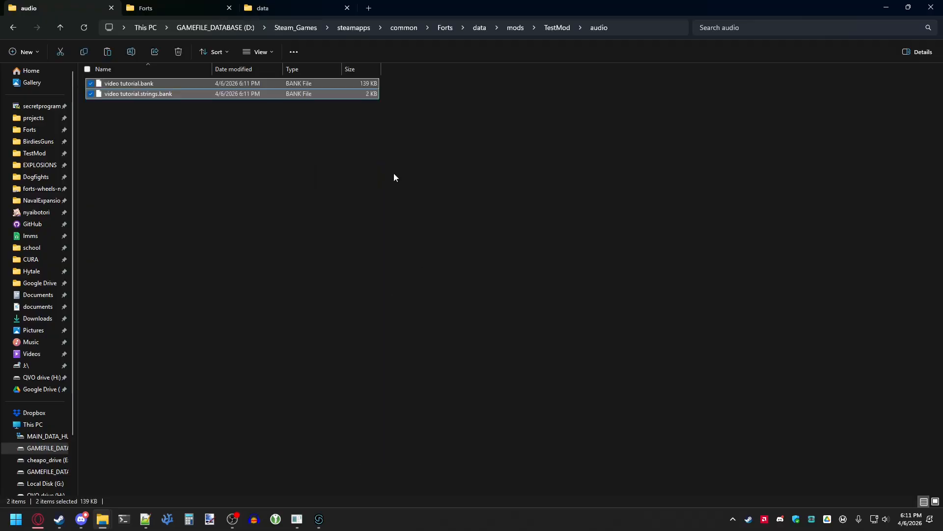
{"action": "left_click", "coordinate": [201, 109]}
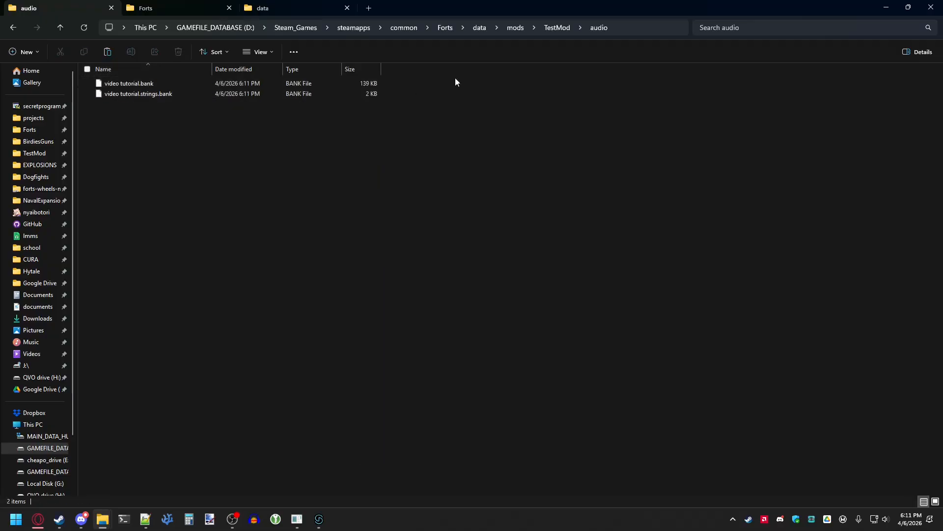
- Open fire_cannon.lua from the TestMod effects folder in the text editor
{"action": "left_click", "coordinate": [557, 28]}
{"action": "left_click", "coordinate": [463, 101]}
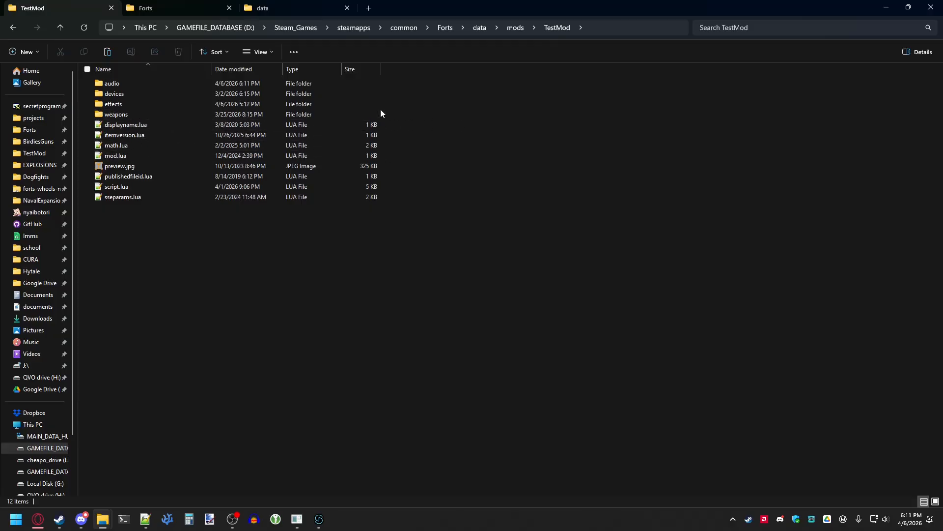
{"action": "double_click", "coordinate": [342, 103]}
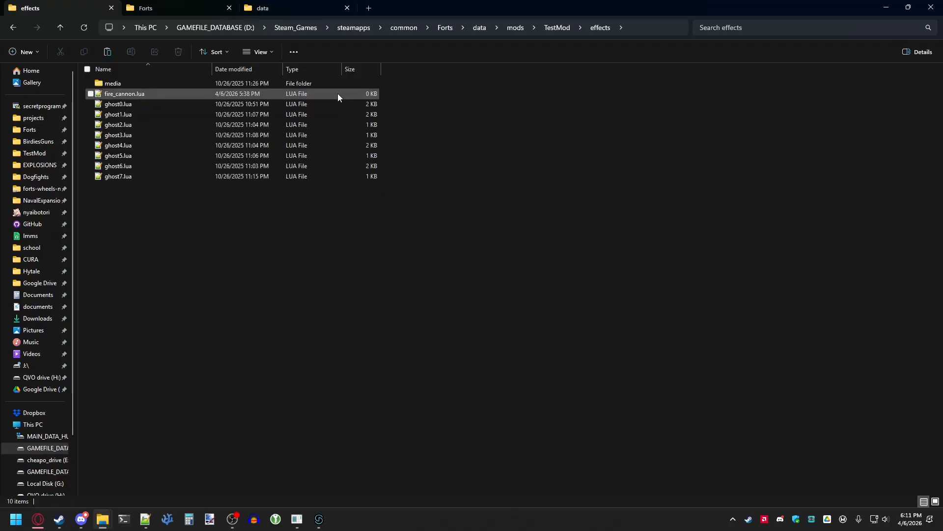
{"action": "left_click", "coordinate": [114, 96]}
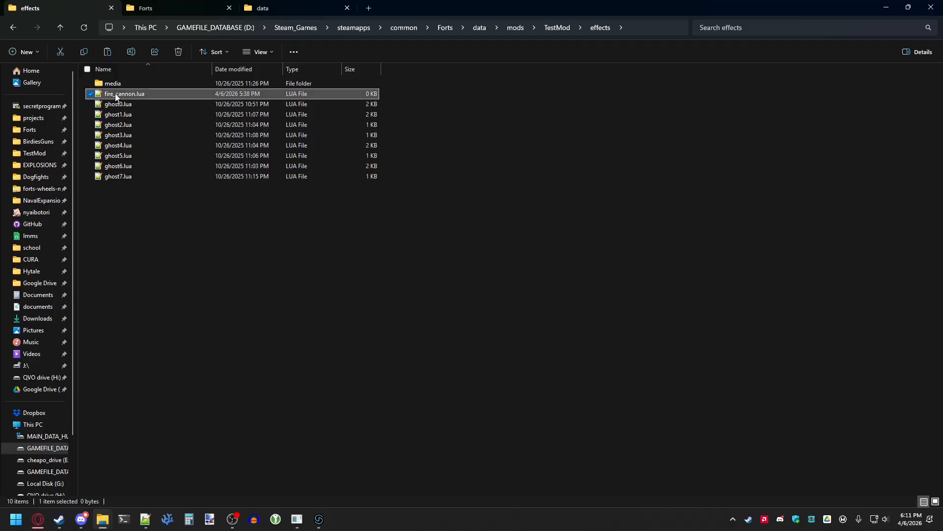
{"action": "double_click", "coordinate": [164, 93]}
- Write the line SoundEvent = "" in fire_cannon.lua
{"action": "type", "text": "SoundEvent"}
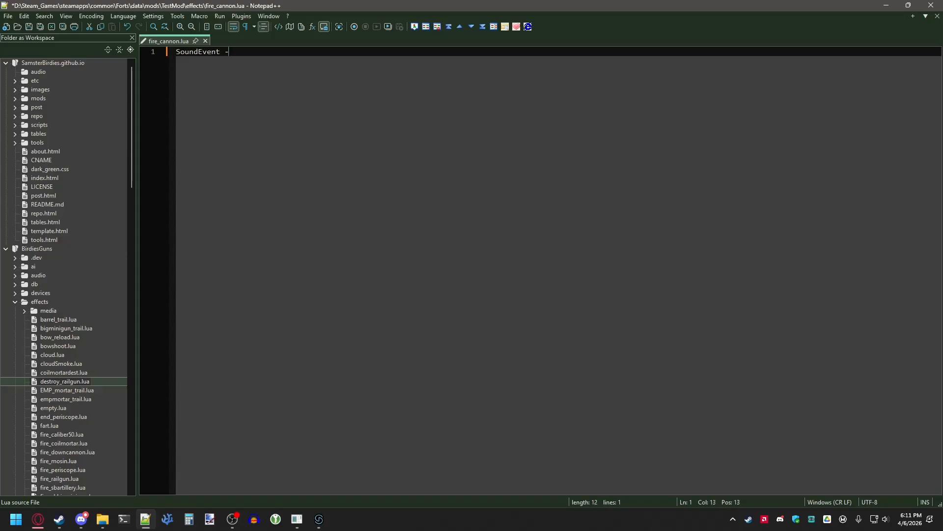
{"action": "type", "text": " = \"\""}
- Copy the test event's path in FMOD Studio
{"action": "mouse_move", "coordinate": [319, 519]}
{"action": "left_click", "coordinate": [308, 478]}
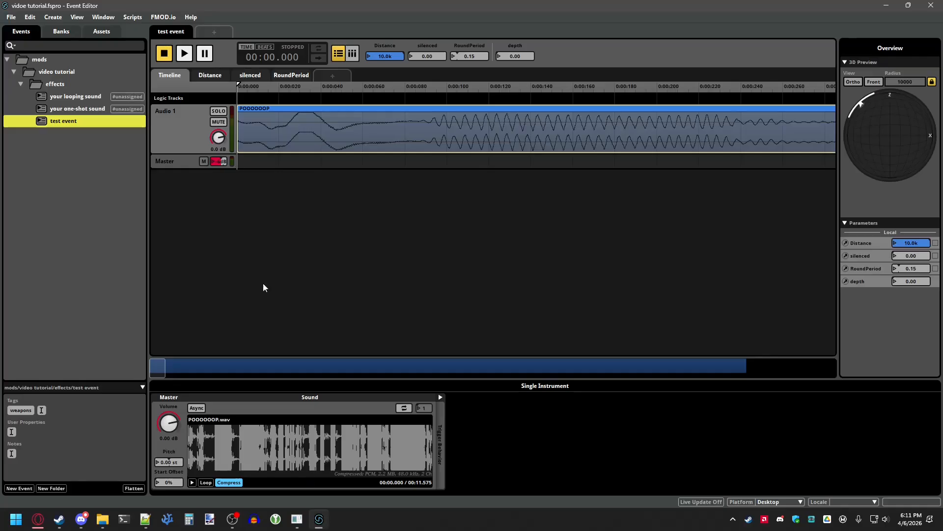
{"action": "left_click", "coordinate": [37, 60]}
{"action": "left_click", "coordinate": [49, 72]}
{"action": "left_click", "coordinate": [58, 84]}
{"action": "left_click", "coordinate": [79, 121]}
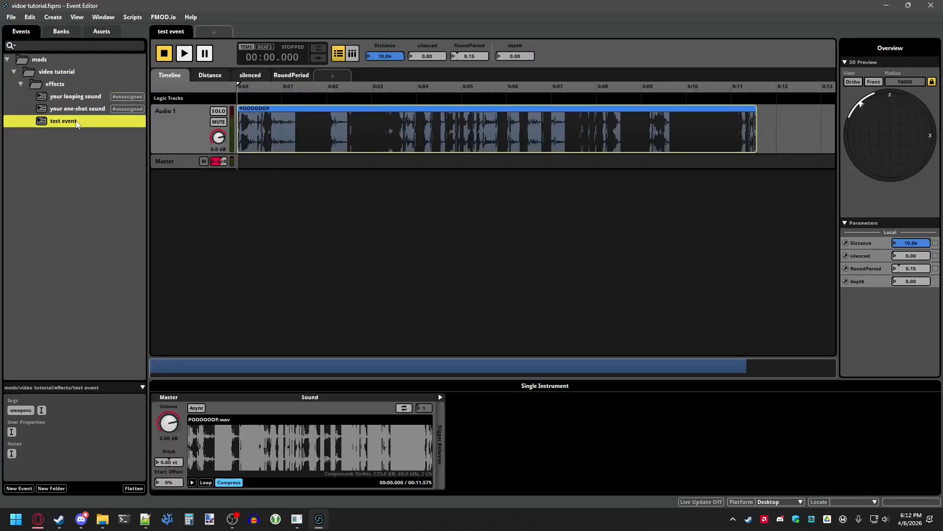
{"action": "right_click", "coordinate": [75, 123]}
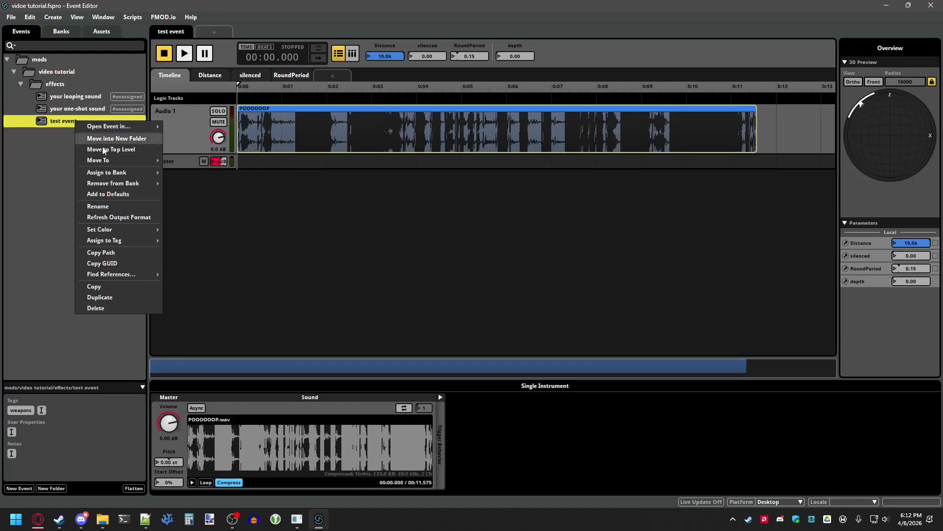
{"action": "left_click", "coordinate": [102, 254]}
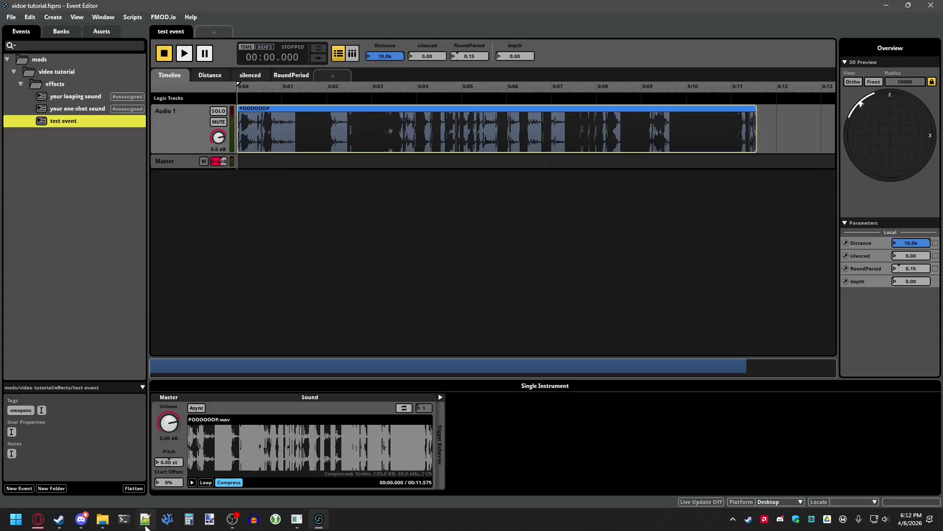
- Set SoundEvent to the pasted path without its event:/ prefix, giving mods/video tutorial/effects/test event, and save the file
{"action": "mouse_move", "coordinate": [145, 519]}
{"action": "left_click", "coordinate": [146, 479]}
{"action": "type", "text": "event:/mods/video tutorial/effects/test event"}
{"action": "left_click_drag", "start_coordinate": [270, 53], "coordinate": [239, 53]}
{"action": "key", "text": "BackSpace"}
{"action": "key", "text": "ctrl+s"}
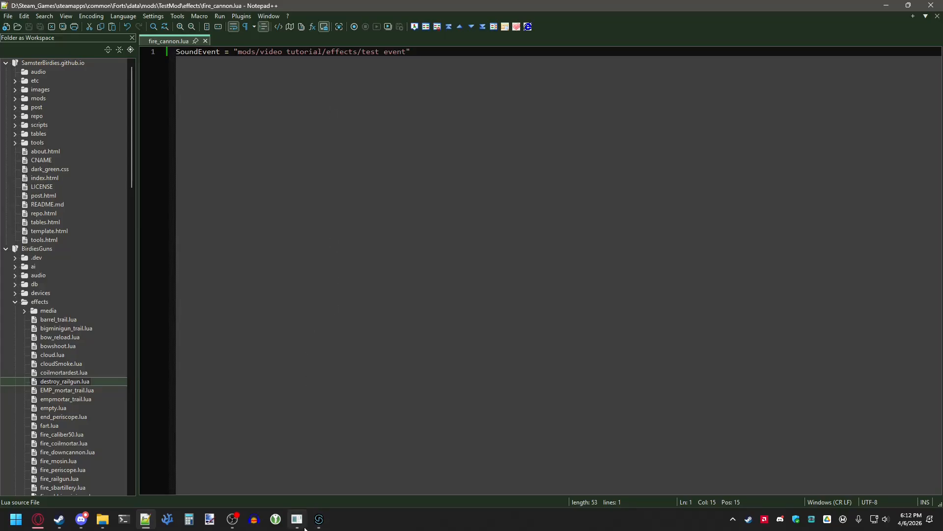
- Switch to Forts and start the Vanilla map to test the mod
{"action": "mouse_move", "coordinate": [301, 521]}
{"action": "left_click", "coordinate": [300, 480]}
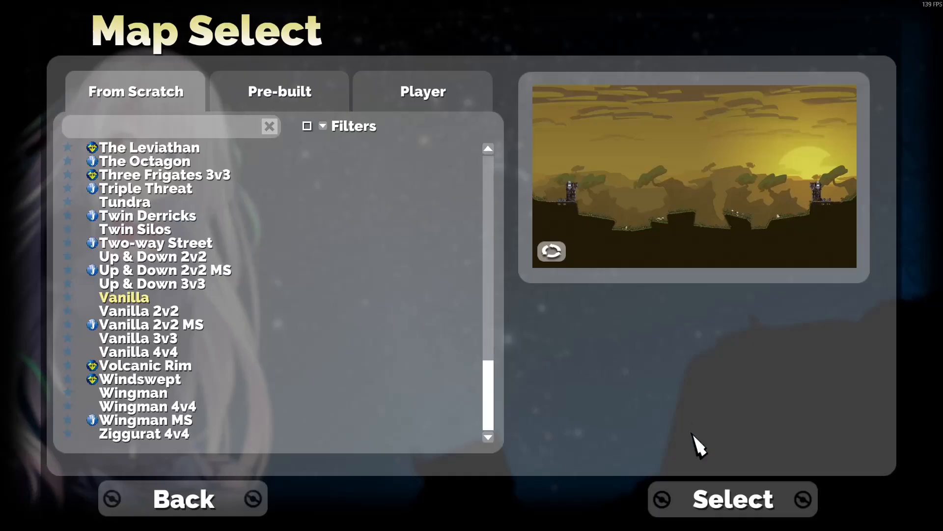
{"action": "left_click", "coordinate": [728, 500]}
{"action": "left_click", "coordinate": [730, 499]}
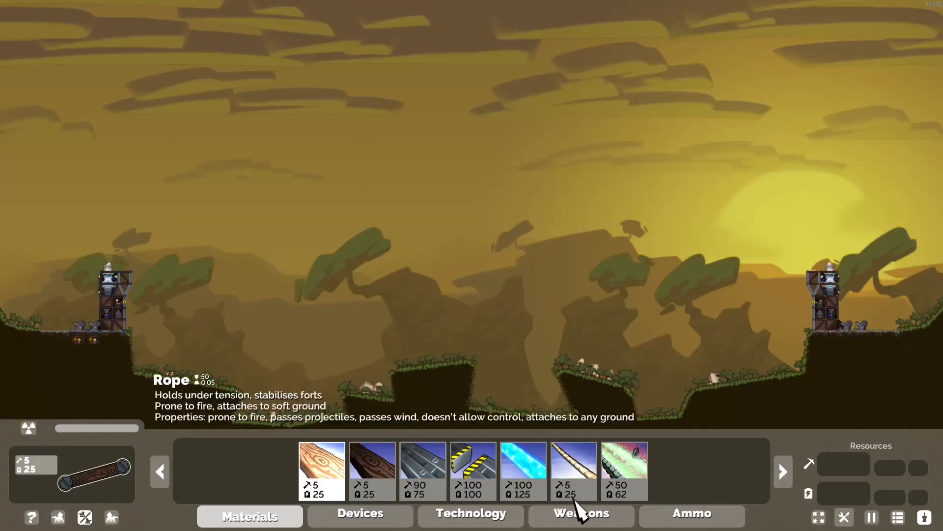
- Select the fort's cannon and fire it at the enemy fort to hear the custom sound event
{"action": "left_click", "coordinate": [580, 511]}
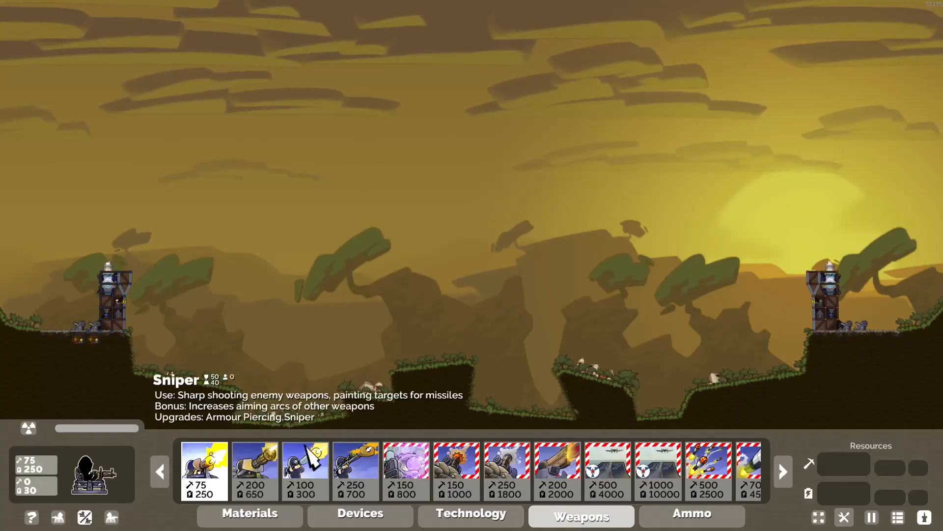
{"action": "left_click", "coordinate": [580, 511]}
{"action": "left_click", "coordinate": [132, 118]}
{"action": "scroll", "coordinate": [138, 261], "scroll_direction": "up", "scroll_amount": 3}
{"action": "scroll", "coordinate": [138, 262], "scroll_direction": "up", "scroll_amount": 3}
{"action": "left_click", "coordinate": [134, 266]}
{"action": "right_click", "coordinate": [209, 249]}
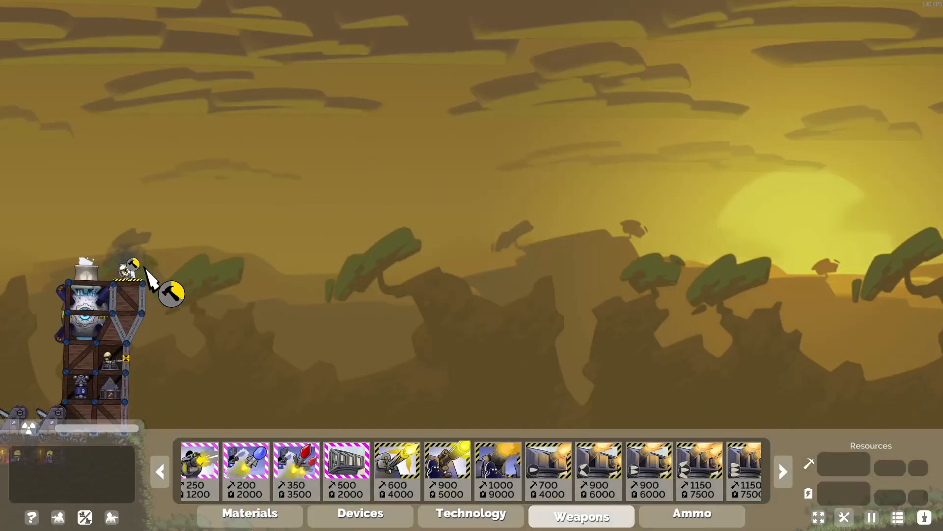
{"action": "left_click", "coordinate": [142, 269]}
{"action": "scroll", "coordinate": [159, 259], "scroll_direction": "down", "scroll_amount": 5}
{"action": "left_click", "coordinate": [313, 237]}
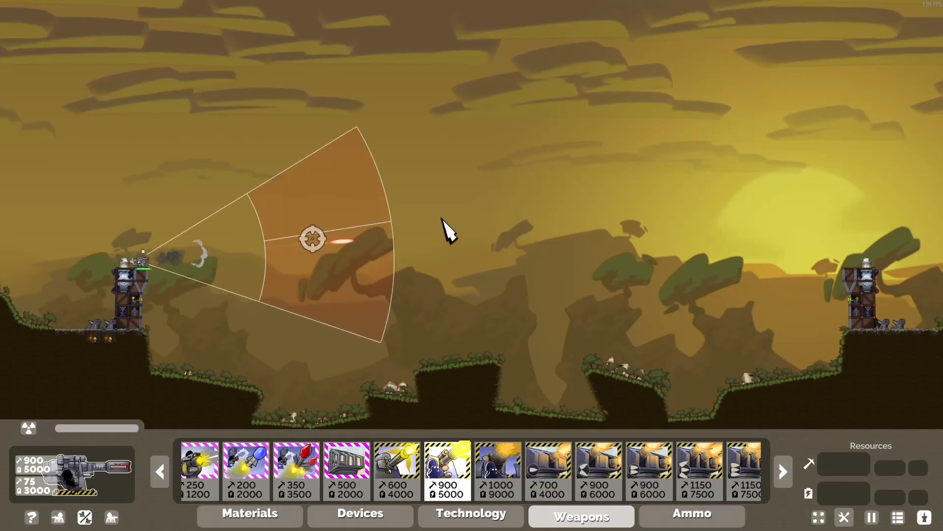
- Pause the game to bring up the pause menu
{"action": "scroll", "coordinate": [410, 253], "scroll_direction": "down", "scroll_amount": 2}
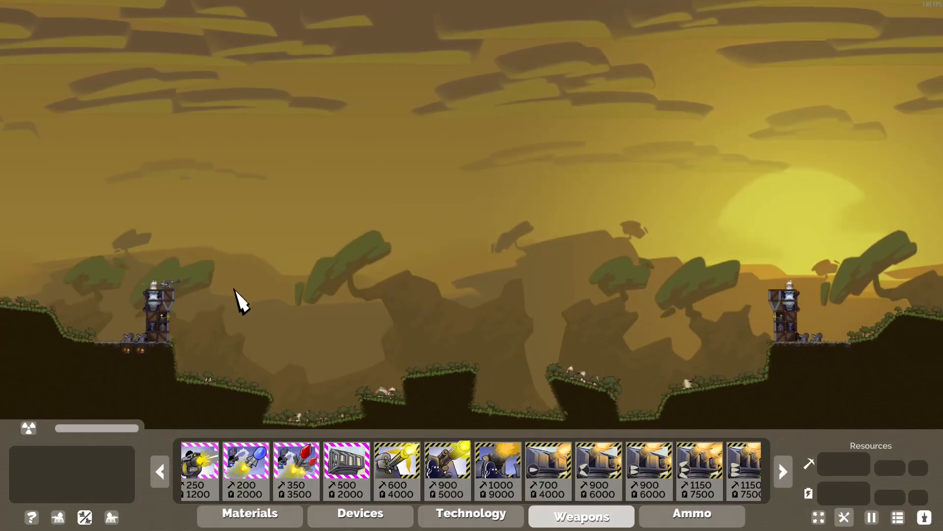
{"action": "scroll", "coordinate": [835, 317], "scroll_direction": "up", "scroll_amount": 5}
{"action": "scroll", "coordinate": [564, 299], "scroll_direction": "down", "scroll_amount": 8}
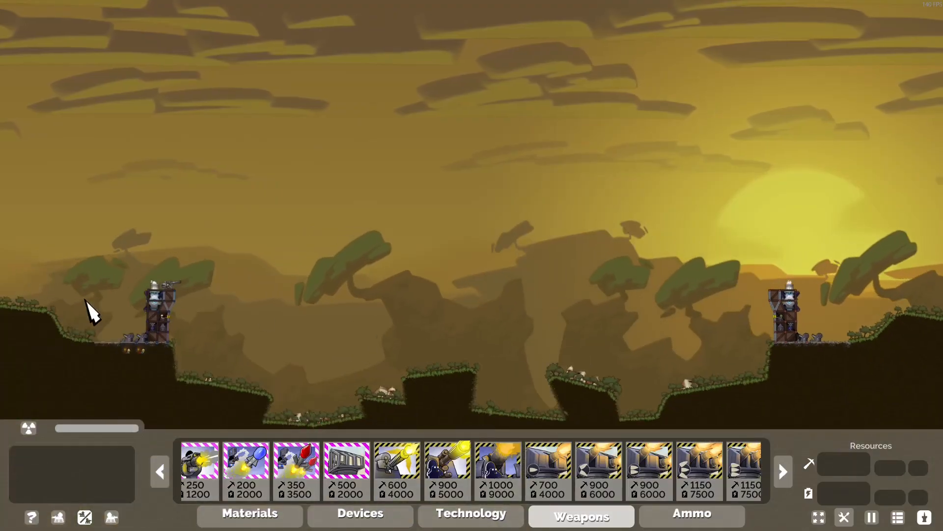
{"action": "key", "text": "Escape"}
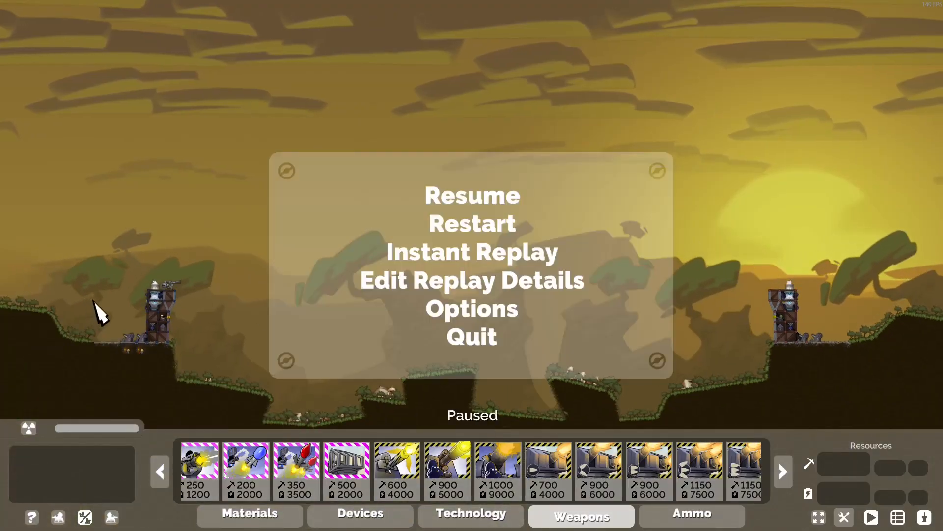